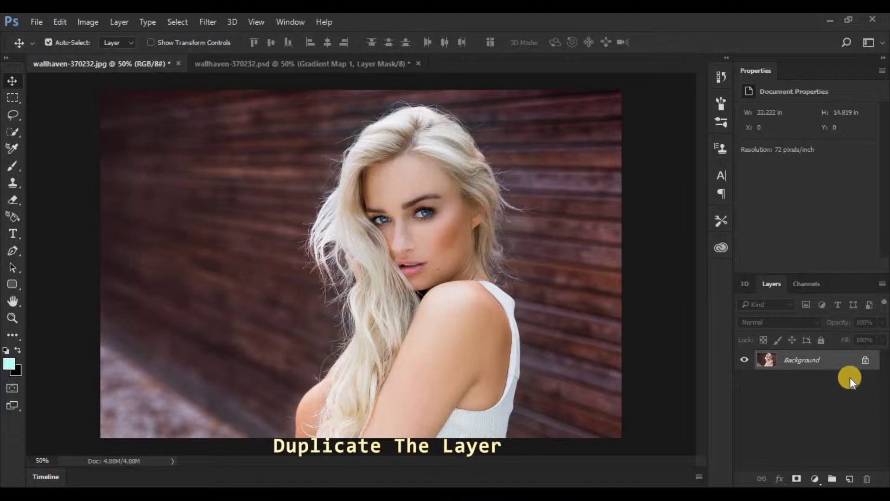
Step: Duplicate the Background layer
{"action": "left_click_drag", "start_coordinate": [852, 364], "coordinate": [852, 473]}
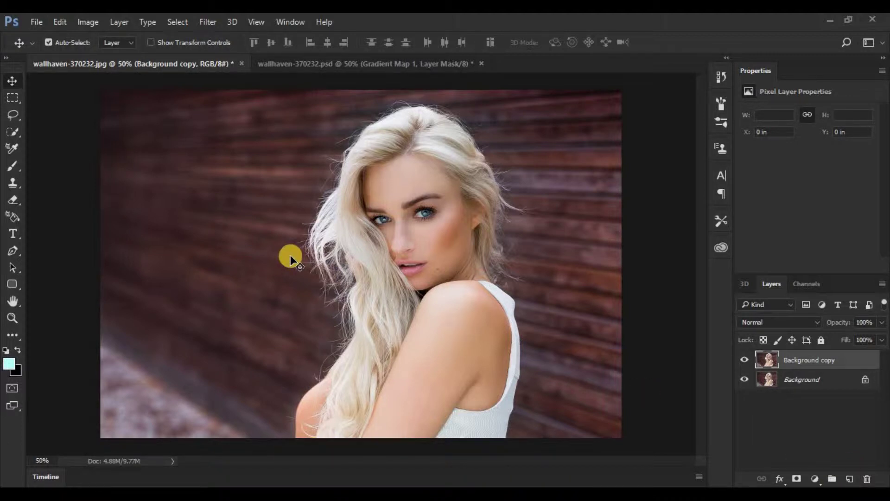
Step: Draw a winding four-point path with the Pen tool, starting beside the woman's head and curving around her neck, shoulder and elbow
{"action": "left_click", "coordinate": [11, 252]}
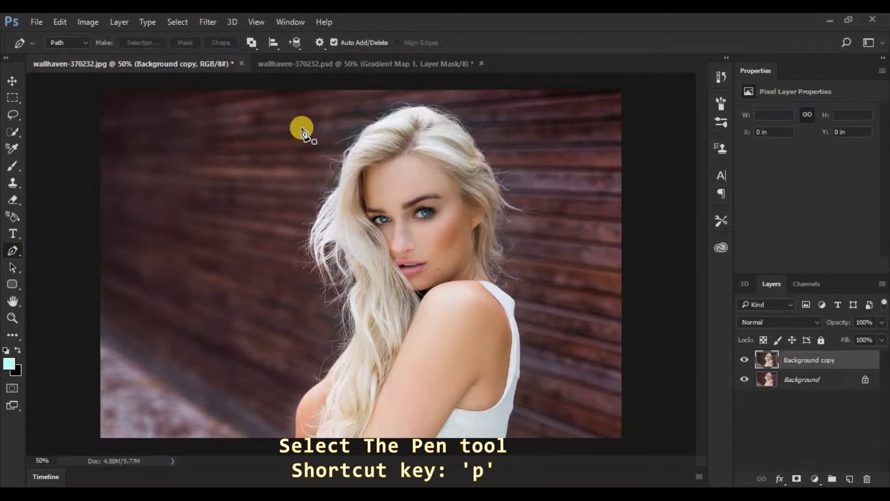
{"action": "left_click", "coordinate": [277, 119]}
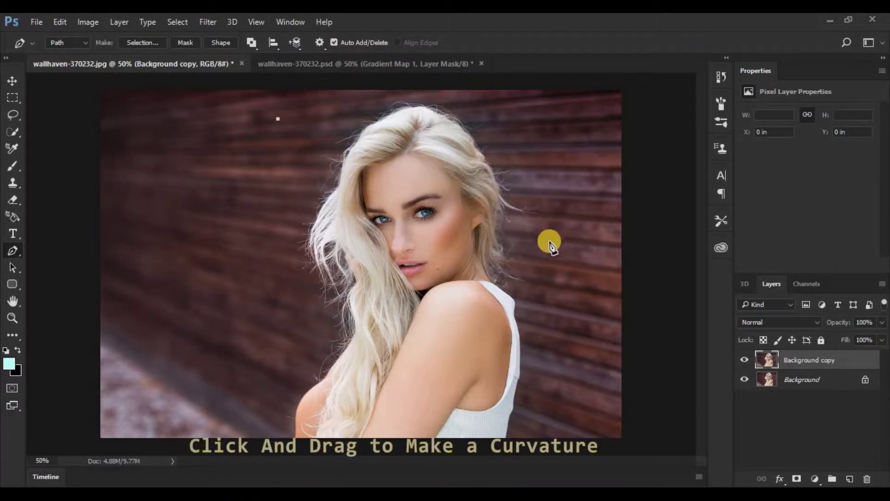
{"action": "left_click_drag", "start_coordinate": [554, 244], "coordinate": [417, 319]}
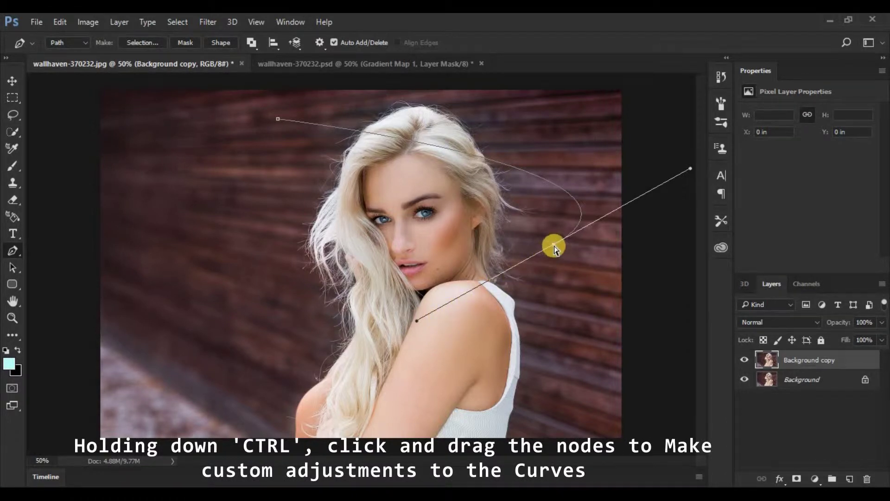
{"action": "left_click_drag", "start_coordinate": [553, 245], "coordinate": [528, 275]}
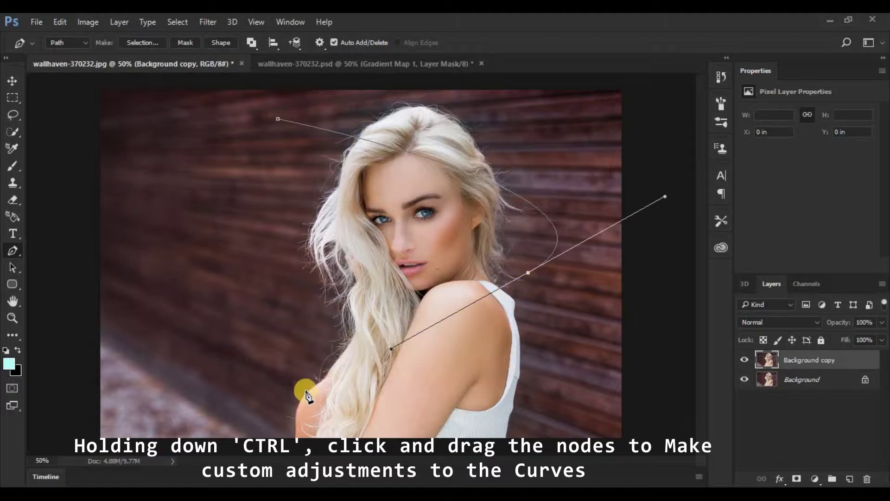
{"action": "left_click_drag", "start_coordinate": [320, 402], "coordinate": [398, 452]}
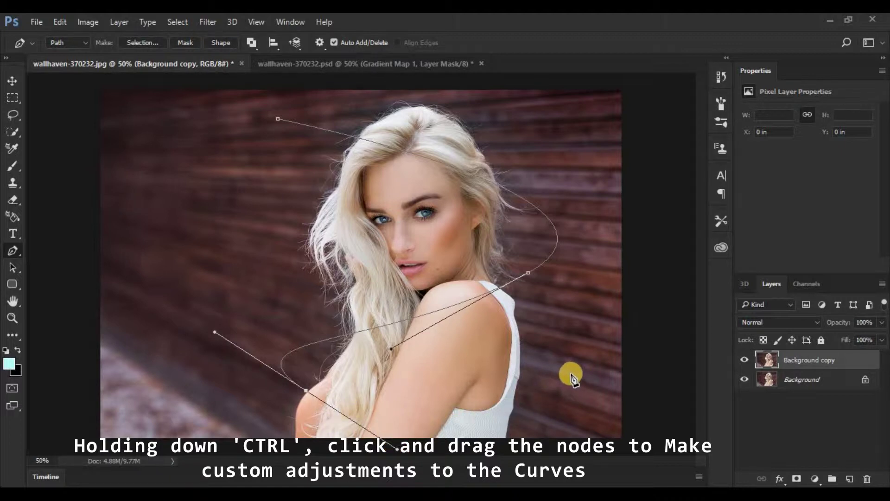
{"action": "left_click_drag", "start_coordinate": [575, 372], "coordinate": [609, 262]}
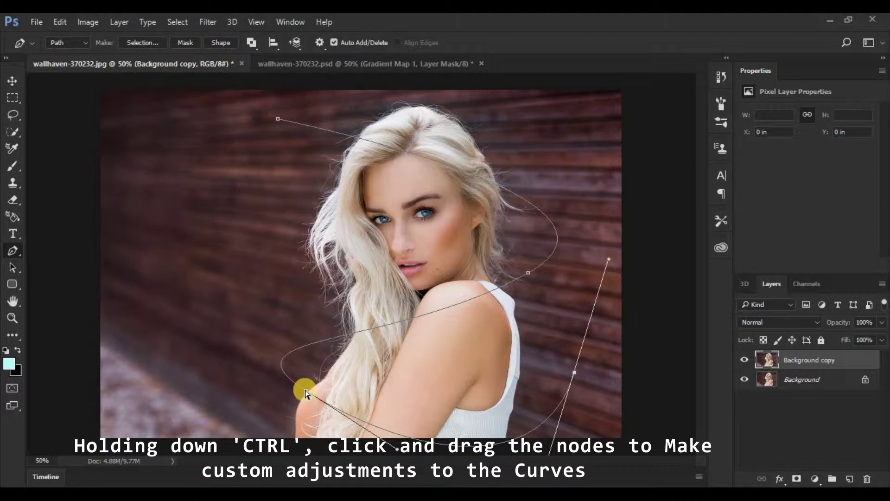
Step: Adjust the path's anchor point at the elbow and the curve handles of the anchor beside the shoulder to smooth the loops
{"action": "left_click_drag", "start_coordinate": [305, 393], "coordinate": [231, 322]}
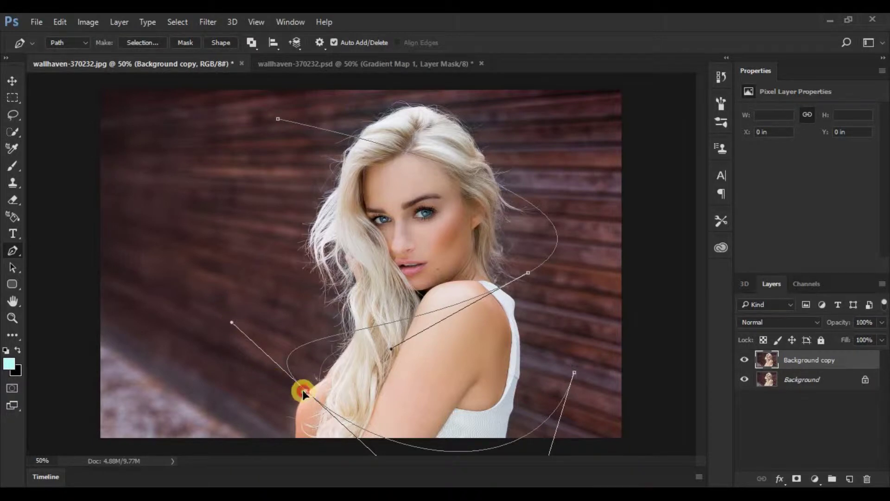
{"action": "left_click_drag", "start_coordinate": [302, 392], "coordinate": [297, 398]}
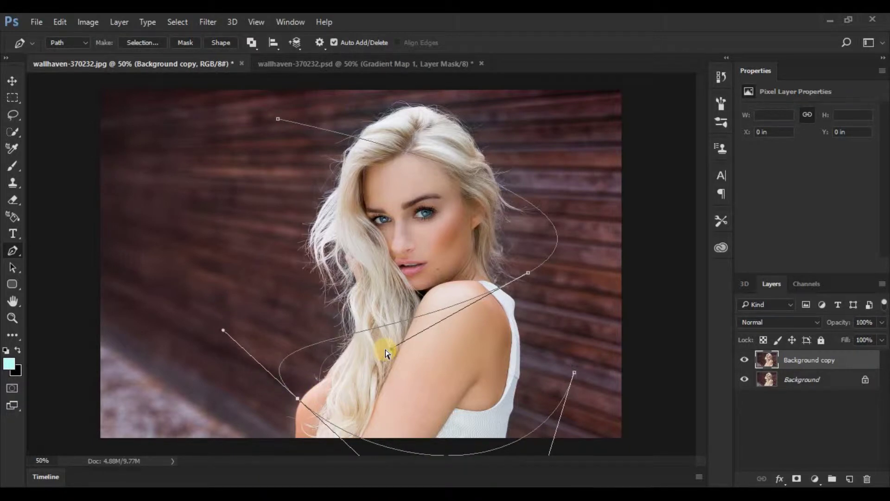
{"action": "left_click_drag", "start_coordinate": [390, 352], "coordinate": [401, 363]}
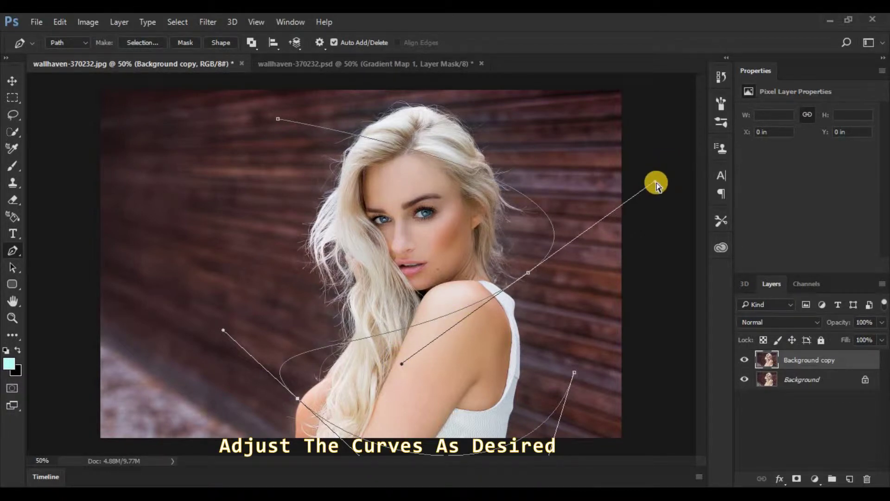
{"action": "mouse_move", "coordinate": [655, 181]}
{"action": "left_mouse_down"}
{"action": "mouse_move", "coordinate": [638, 176]}
{"action": "mouse_move", "coordinate": [644, 166]}
{"action": "mouse_move", "coordinate": [643, 178]}
{"action": "left_mouse_up"}
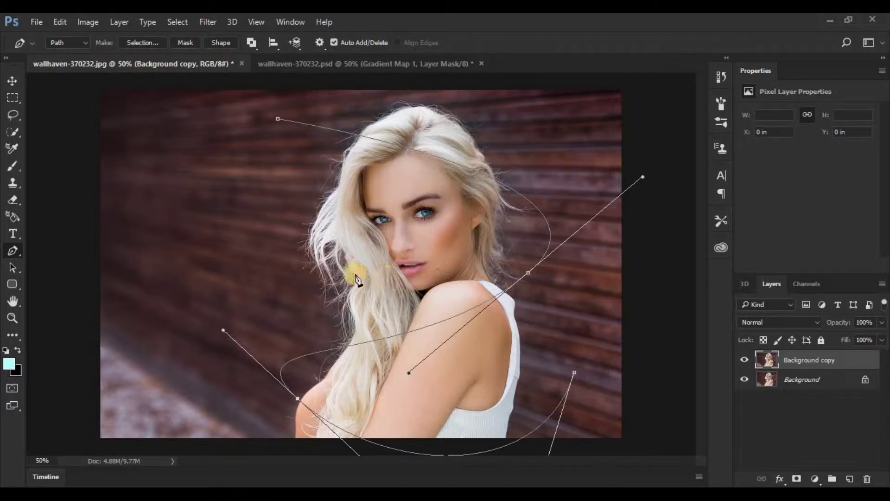
Step: Set up the Brush tool with the 25 px Round Blunt bristle preset and the foreground colour #b9fffd
{"action": "left_click", "coordinate": [13, 166]}
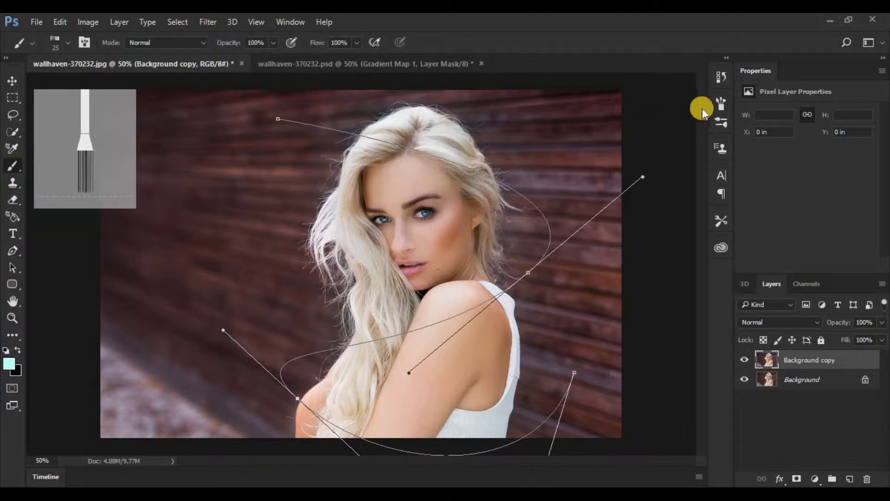
{"action": "left_click", "coordinate": [719, 104]}
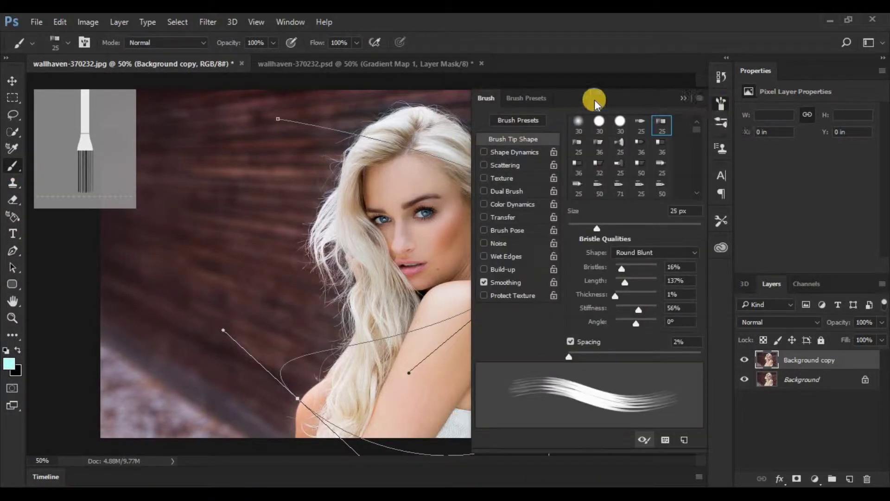
{"action": "left_click", "coordinate": [537, 96]}
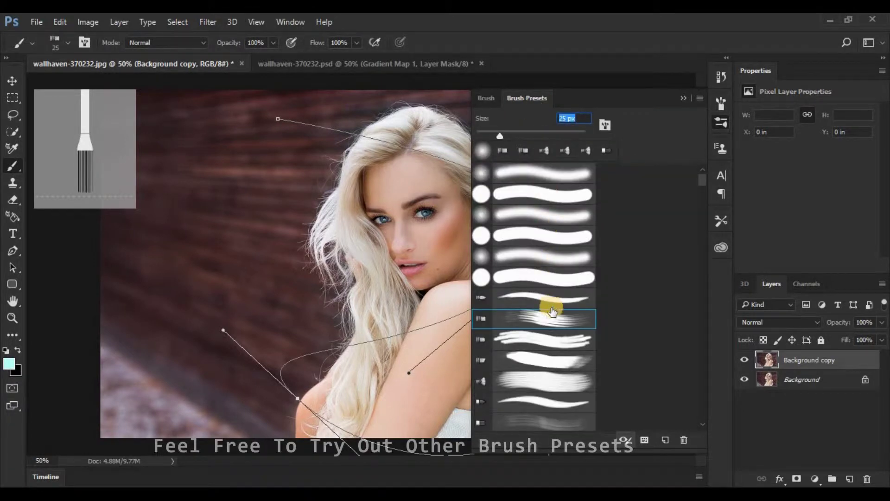
{"action": "left_click", "coordinate": [549, 328]}
{"action": "left_click", "coordinate": [573, 118]}
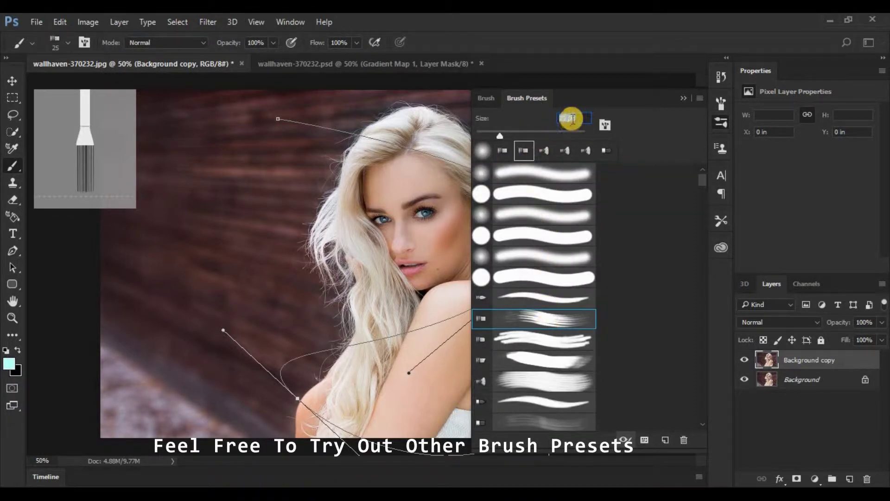
{"action": "left_click", "coordinate": [680, 100]}
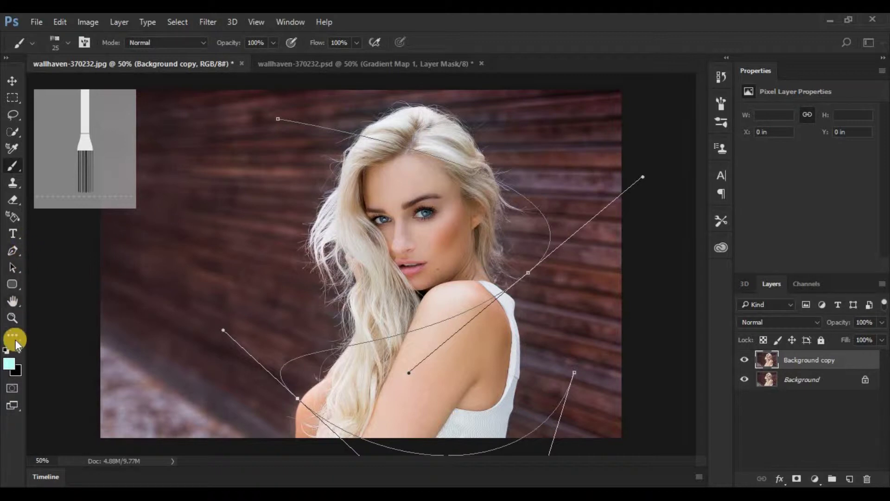
{"action": "left_click", "coordinate": [11, 363]}
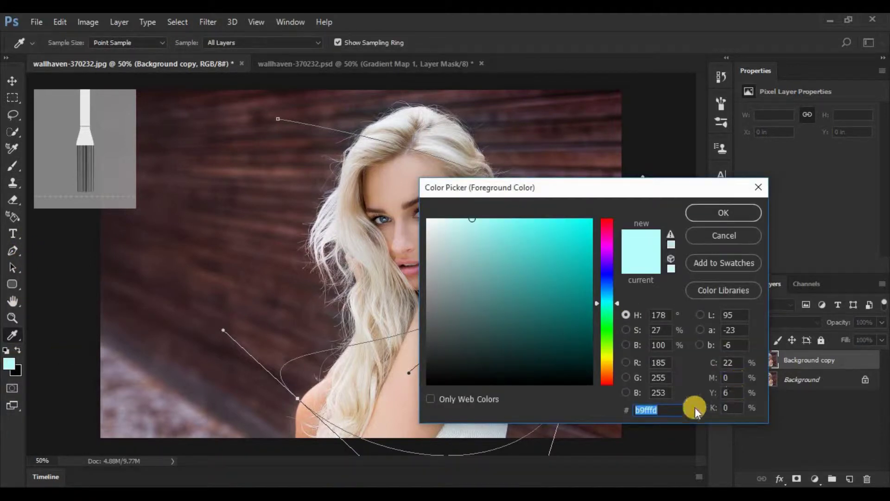
{"action": "left_click", "coordinate": [719, 214]}
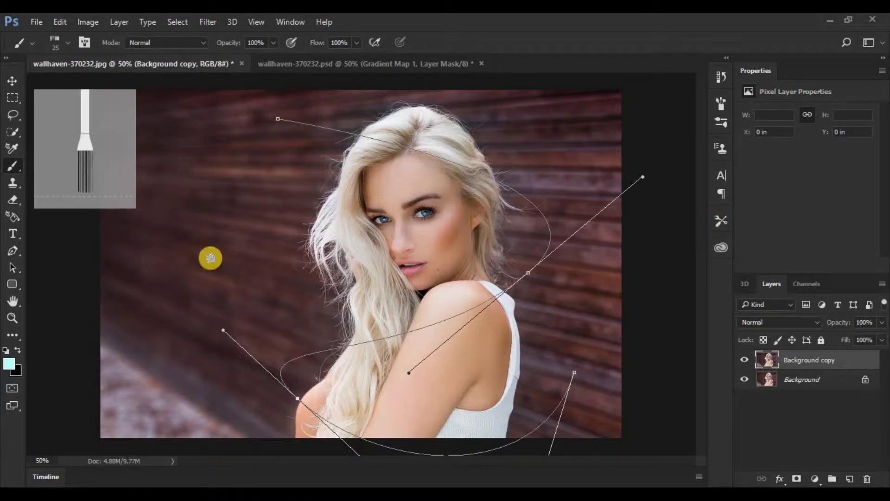
Step: Create a new layer above the background copy and name it "glow lines"
{"action": "left_click", "coordinate": [13, 251]}
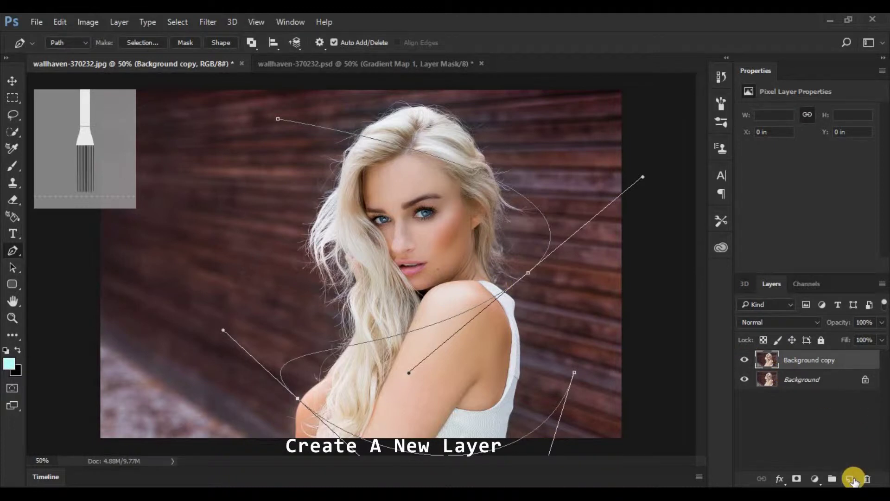
{"action": "left_click", "coordinate": [852, 478]}
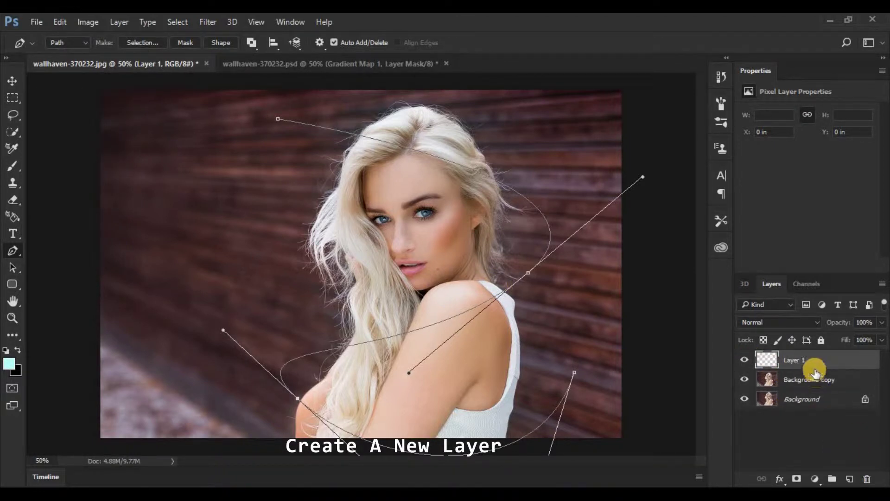
{"action": "double_click", "coordinate": [794, 359]}
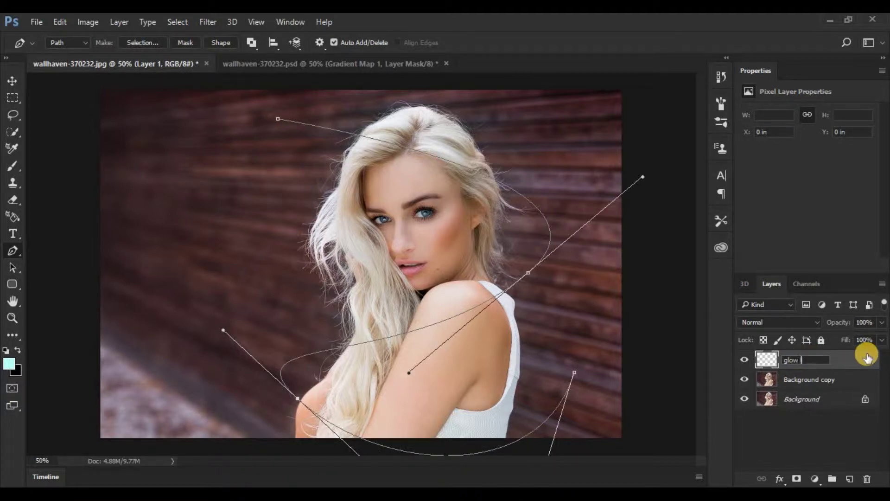
{"action": "key", "text": "Return"}
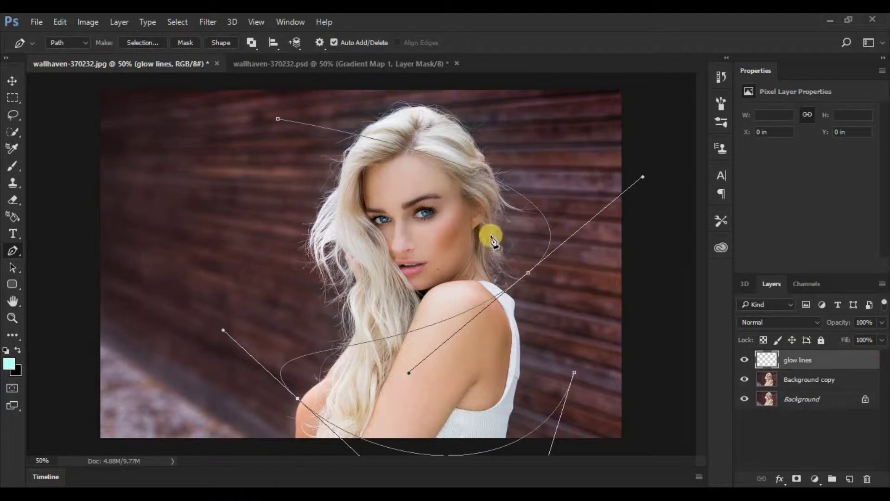
Step: Stroke the path on the glow lines layer using Brush with Simulate Pressure enabled, and delete the path
{"action": "right_click", "coordinate": [399, 242]}
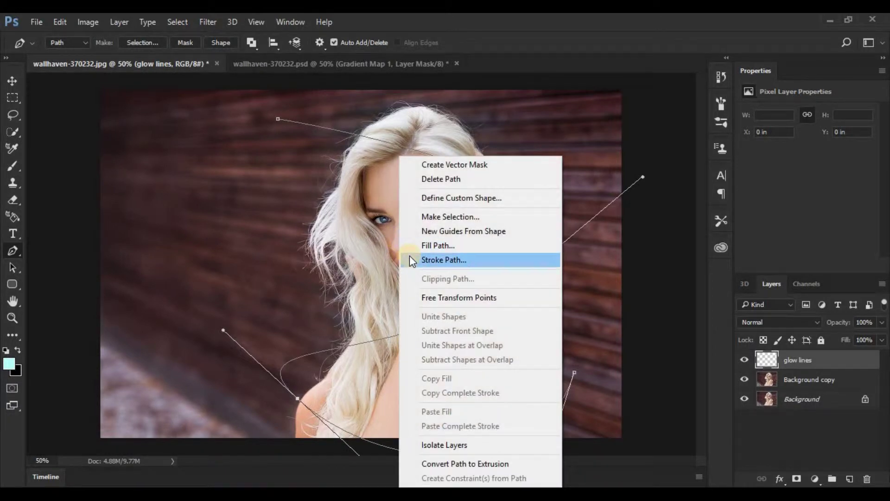
{"action": "left_click", "coordinate": [410, 259]}
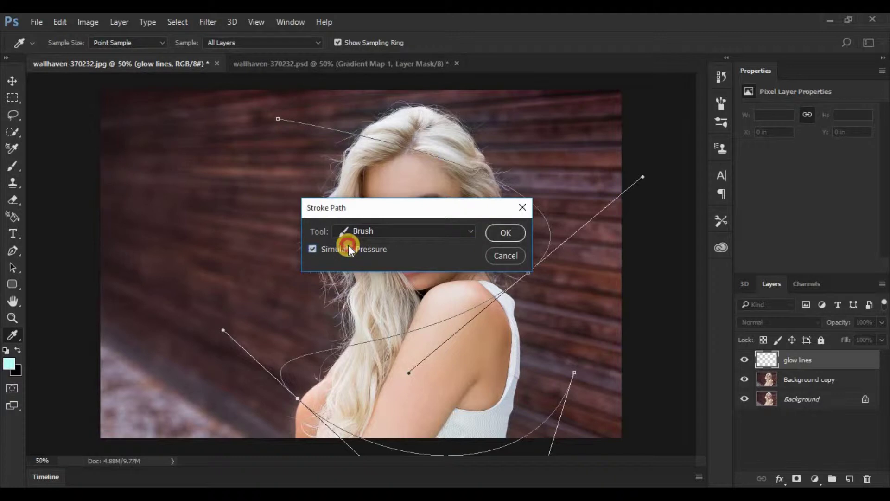
{"action": "left_click", "coordinate": [366, 230]}
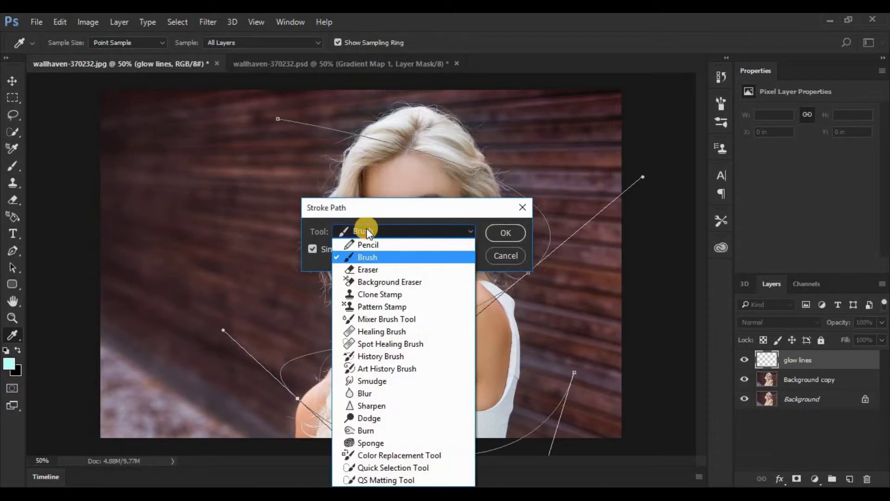
{"action": "left_click", "coordinate": [367, 256]}
{"action": "left_click", "coordinate": [502, 232]}
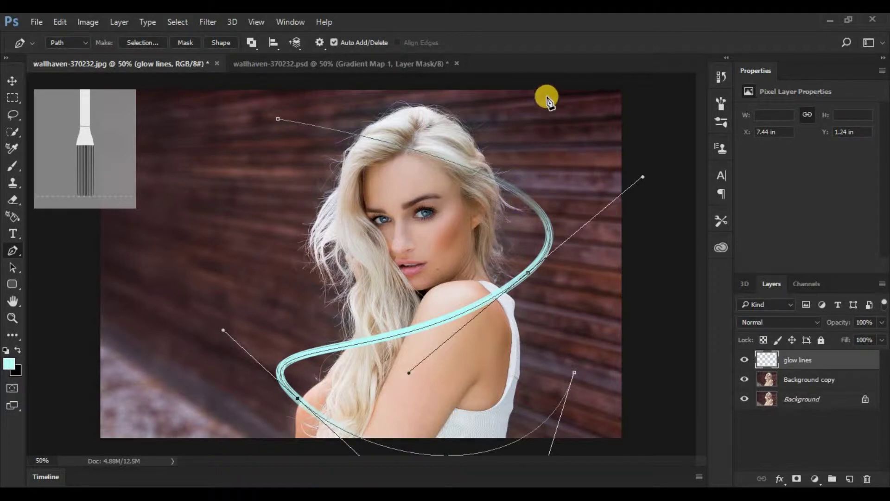
{"action": "right_click", "coordinate": [431, 237]}
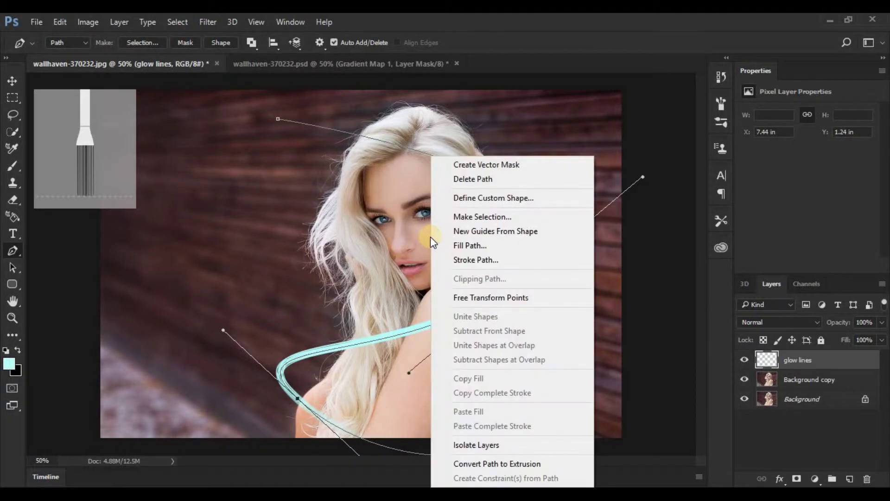
{"action": "left_click", "coordinate": [469, 180]}
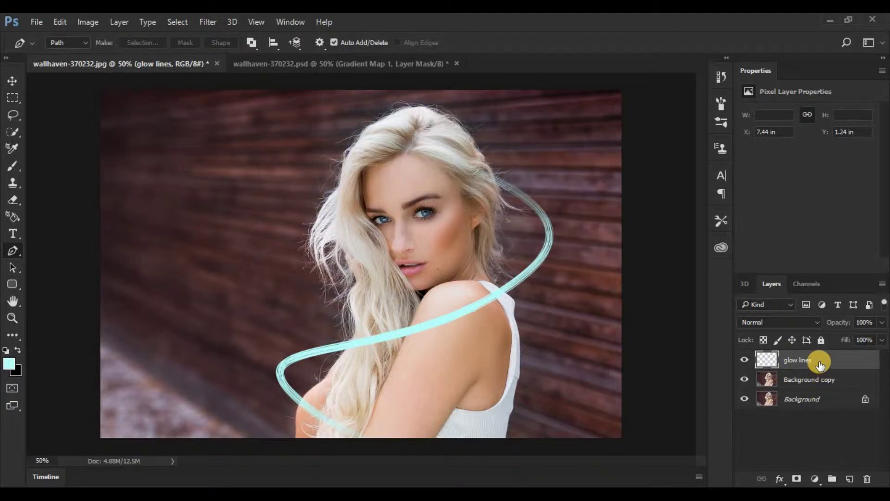
Step: Add a layer mask to the glow lines layer
{"action": "left_click", "coordinate": [797, 478]}
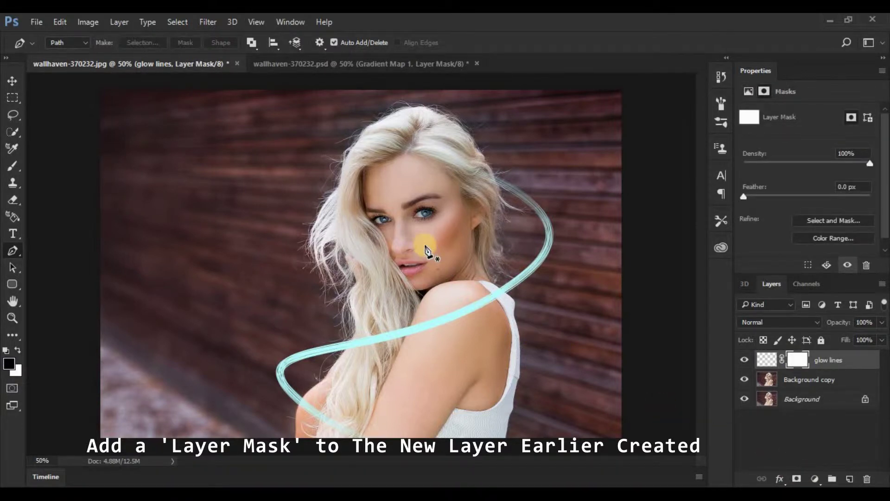
Step: Set up the Brush tool with a soft round tip at 0% hardness and 40 px size for painting on the mask
{"action": "key", "text": "ctrl+equal"}
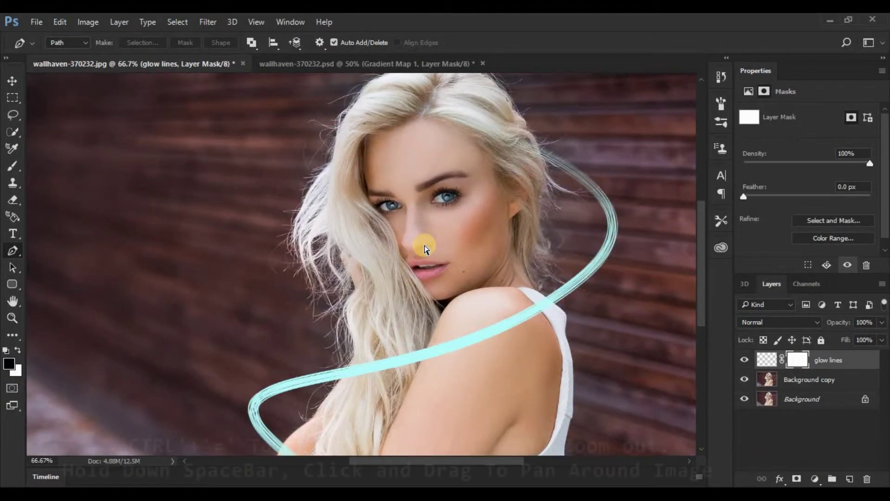
{"action": "key", "text": "ctrl+equal"}
{"action": "key", "text": "ctrl+equal"}
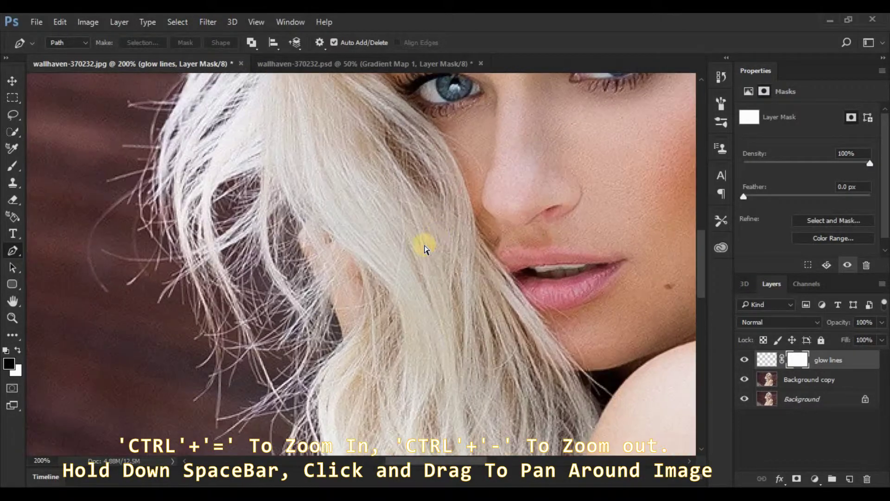
{"action": "left_click_drag", "start_coordinate": [519, 132], "coordinate": [414, 446]}
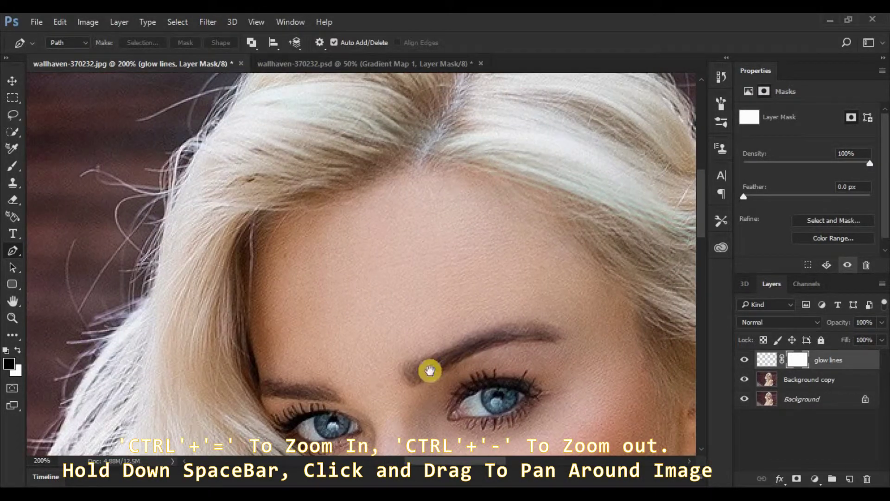
{"action": "left_click_drag", "start_coordinate": [498, 201], "coordinate": [429, 238]}
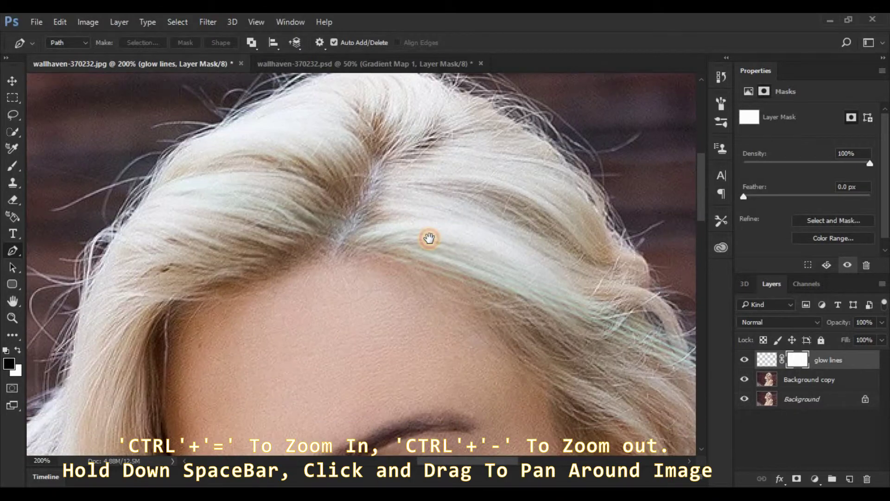
{"action": "key", "text": "ctrl+minus"}
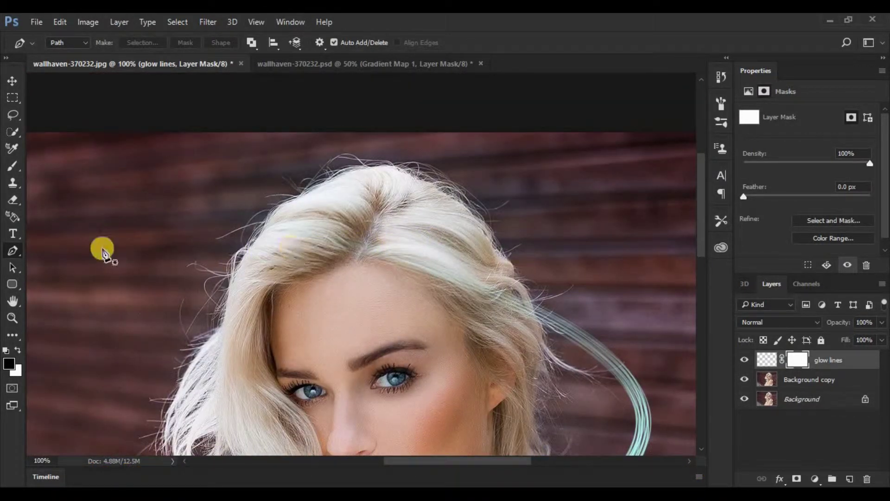
{"action": "left_click", "coordinate": [10, 168]}
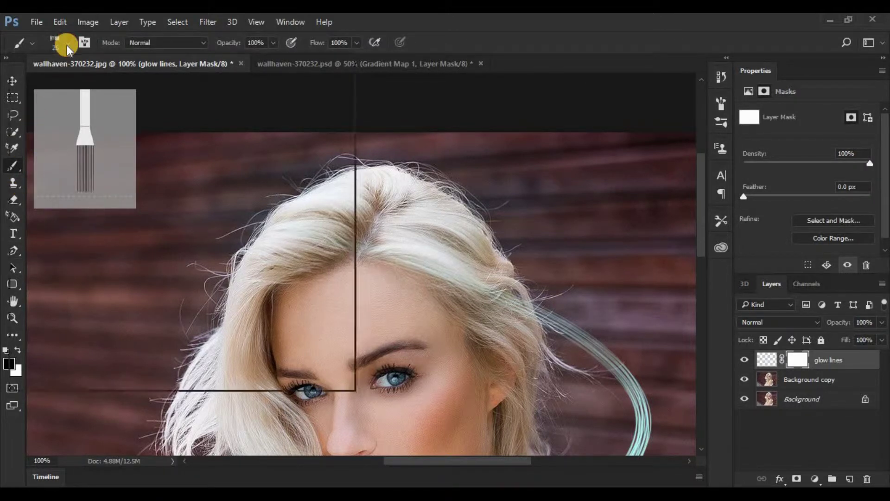
{"action": "left_click", "coordinate": [68, 42]}
{"action": "left_click", "coordinate": [22, 137]}
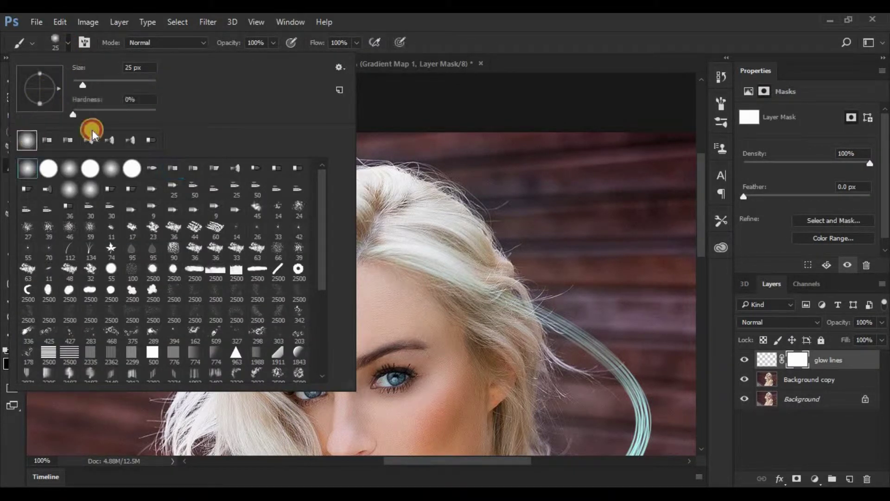
{"action": "left_click", "coordinate": [481, 15]}
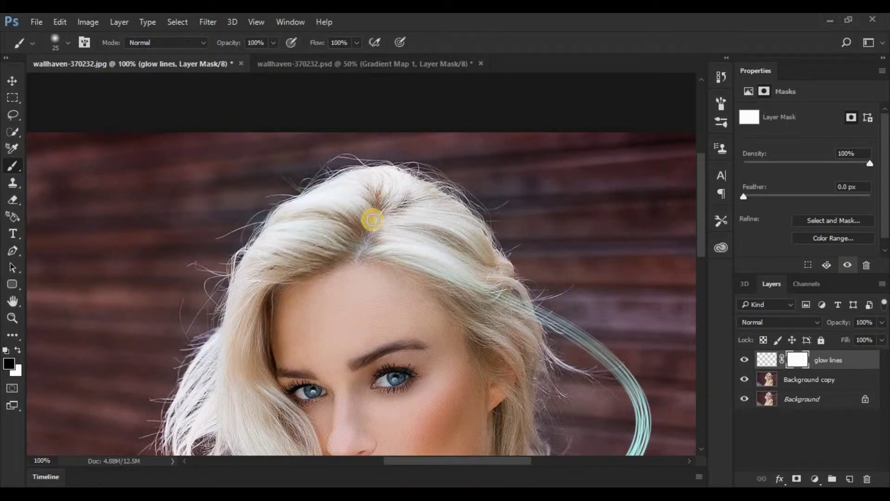
{"action": "scroll", "coordinate": [373, 223], "scroll_direction": "up", "scroll_amount": 1}
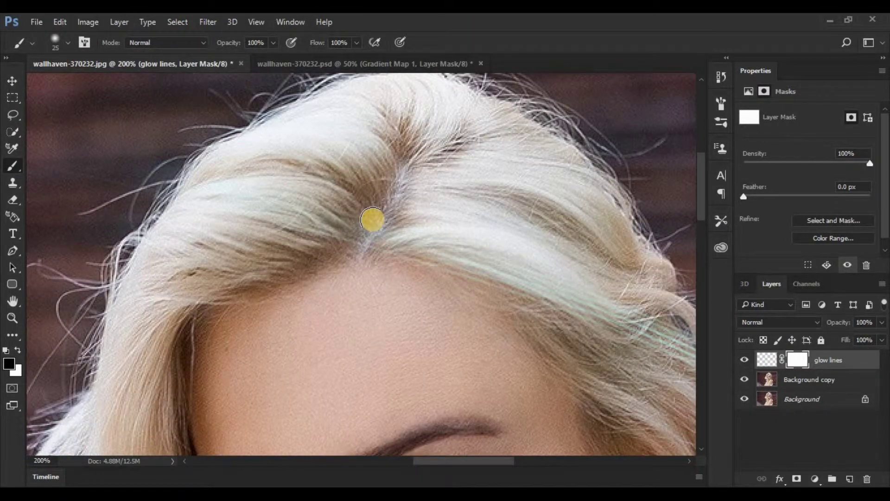
{"action": "key", "text": "bracketright"}
{"action": "key", "text": "bracketright"}
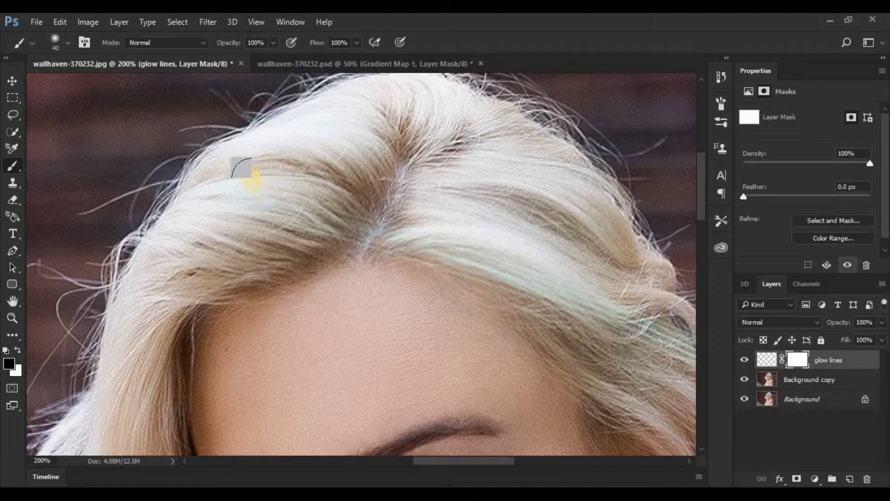
Step: Paint black on the glow lines layer mask to hide the line where it crosses the hair on top of the head
{"action": "left_click", "coordinate": [17, 352]}
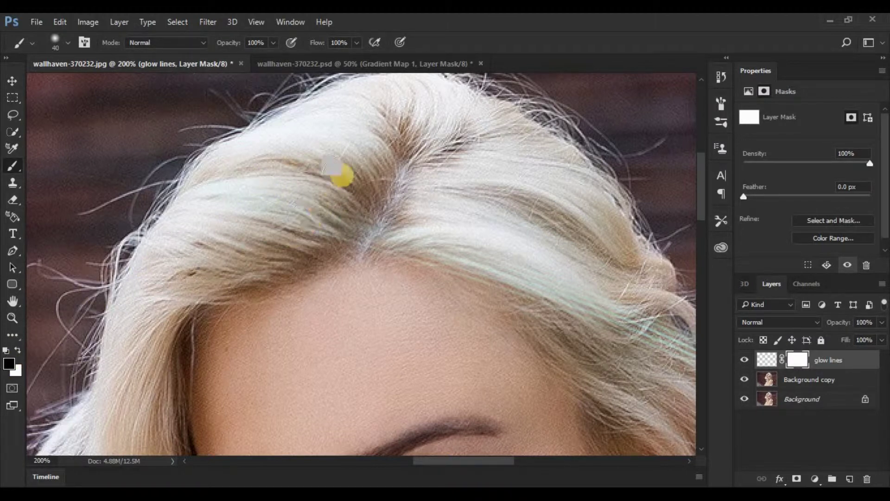
{"action": "left_click_drag", "start_coordinate": [266, 177], "coordinate": [215, 214]}
{"action": "left_click_drag", "start_coordinate": [245, 182], "coordinate": [190, 213]}
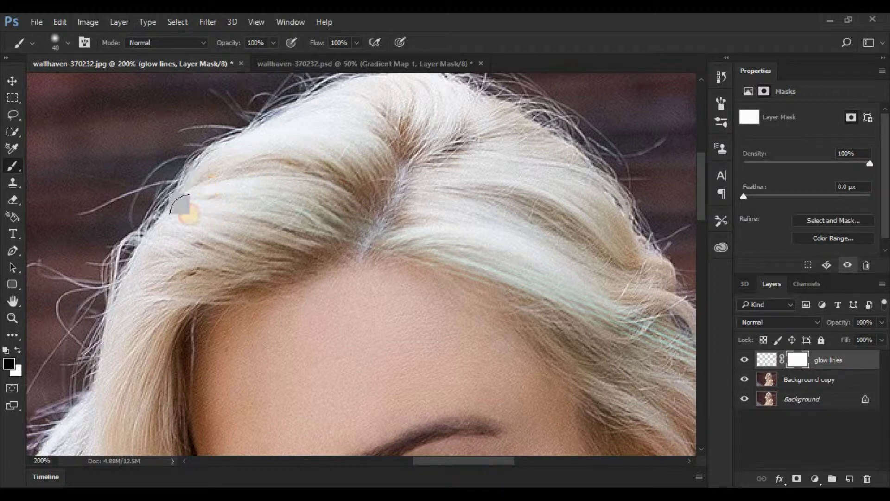
{"action": "mouse_move", "coordinate": [310, 164]}
{"action": "left_mouse_down"}
{"action": "mouse_move", "coordinate": [348, 201]}
{"action": "mouse_move", "coordinate": [369, 255]}
{"action": "mouse_move", "coordinate": [393, 263]}
{"action": "mouse_move", "coordinate": [428, 210]}
{"action": "mouse_move", "coordinate": [454, 202]}
{"action": "mouse_move", "coordinate": [477, 289]}
{"action": "mouse_move", "coordinate": [521, 249]}
{"action": "mouse_move", "coordinate": [518, 279]}
{"action": "mouse_move", "coordinate": [544, 302]}
{"action": "mouse_move", "coordinate": [580, 288]}
{"action": "mouse_move", "coordinate": [611, 313]}
{"action": "mouse_move", "coordinate": [598, 285]}
{"action": "mouse_move", "coordinate": [479, 243]}
{"action": "mouse_move", "coordinate": [357, 222]}
{"action": "left_mouse_up"}
{"action": "key", "text": "space"}
{"action": "mouse_move", "coordinate": [368, 255]}
{"action": "left_mouse_down"}
{"action": "mouse_move", "coordinate": [425, 307]}
{"action": "mouse_move", "coordinate": [415, 278]}
{"action": "mouse_move", "coordinate": [452, 325]}
{"action": "mouse_move", "coordinate": [436, 294]}
{"action": "mouse_move", "coordinate": [453, 331]}
{"action": "mouse_move", "coordinate": [442, 294]}
{"action": "mouse_move", "coordinate": [464, 341]}
{"action": "mouse_move", "coordinate": [445, 290]}
{"action": "mouse_move", "coordinate": [478, 327]}
{"action": "mouse_move", "coordinate": [435, 237]}
{"action": "mouse_move", "coordinate": [434, 170]}
{"action": "mouse_move", "coordinate": [404, 177]}
{"action": "left_mouse_up"}
{"action": "key", "text": "space"}
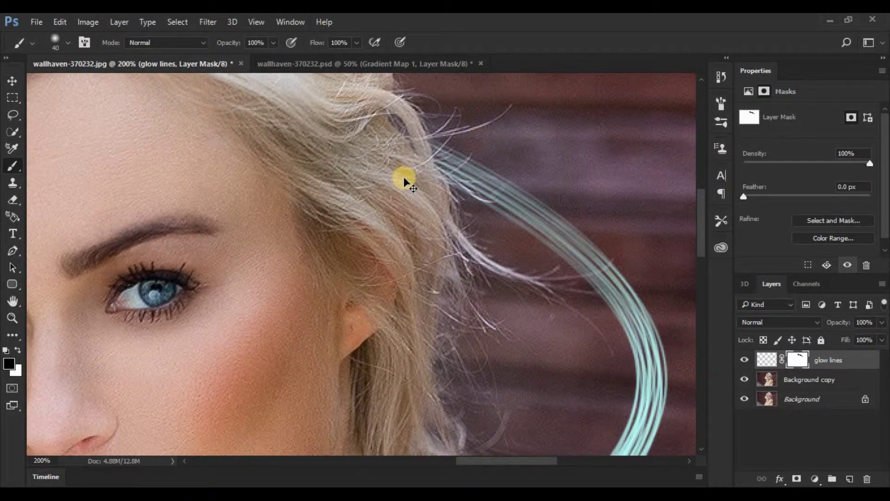
Step: Enlarge the brush to 60 px and mask out the lower end of the line over the far arm and the hair ends
{"action": "key", "text": "ctrl+minus"}
{"action": "key", "text": "space"}
{"action": "left_click_drag", "start_coordinate": [360, 312], "coordinate": [455, 193]}
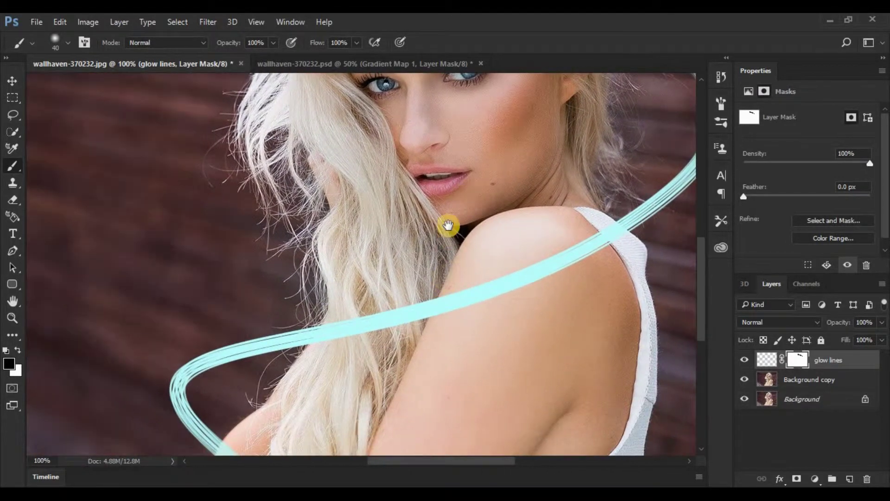
{"action": "left_click_drag", "start_coordinate": [448, 225], "coordinate": [434, 176]}
{"action": "mouse_move", "coordinate": [447, 248]}
{"action": "left_mouse_down"}
{"action": "mouse_move", "coordinate": [419, 209]}
{"action": "mouse_move", "coordinate": [368, 179]}
{"action": "mouse_move", "coordinate": [317, 266]}
{"action": "mouse_move", "coordinate": [310, 218]}
{"action": "left_mouse_up"}
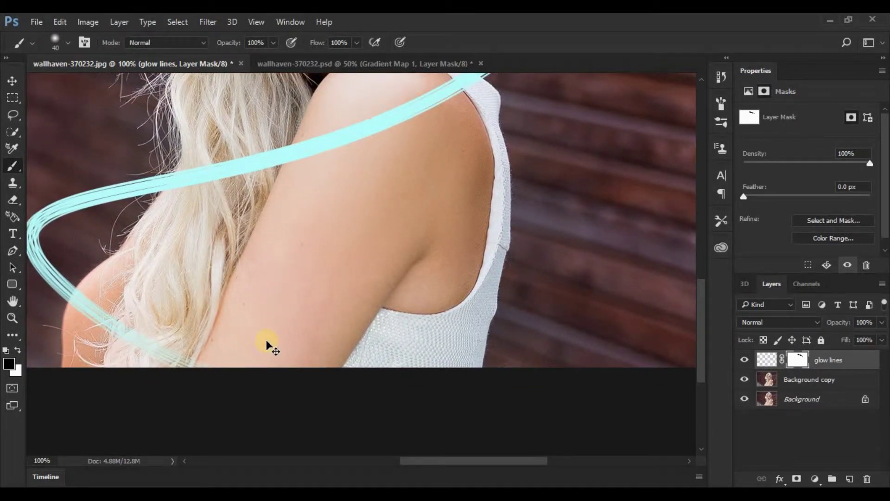
{"action": "key", "text": "ctrl+minus"}
{"action": "key", "text": "ctrl+minus"}
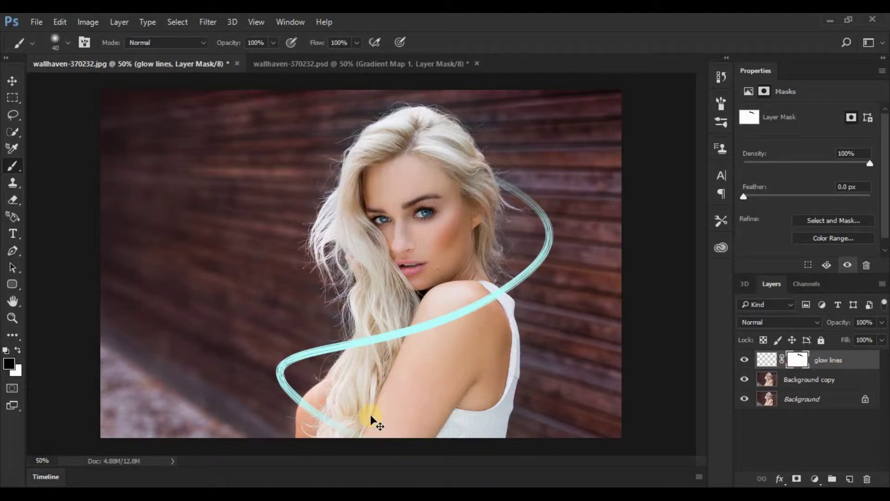
{"action": "scroll", "coordinate": [371, 419], "scroll_direction": "up", "scroll_amount": 2}
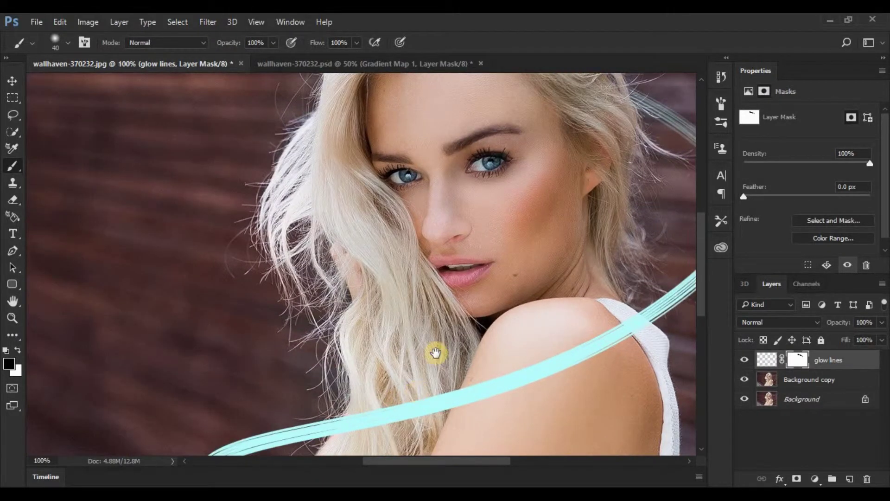
{"action": "left_click_drag", "start_coordinate": [433, 353], "coordinate": [387, 110]}
{"action": "mouse_move", "coordinate": [355, 326]}
{"action": "left_mouse_down"}
{"action": "mouse_move", "coordinate": [312, 323]}
{"action": "mouse_move", "coordinate": [334, 318]}
{"action": "mouse_move", "coordinate": [306, 335]}
{"action": "mouse_move", "coordinate": [322, 305]}
{"action": "mouse_move", "coordinate": [314, 312]}
{"action": "mouse_move", "coordinate": [288, 298]}
{"action": "mouse_move", "coordinate": [298, 324]}
{"action": "mouse_move", "coordinate": [310, 322]}
{"action": "mouse_move", "coordinate": [289, 316]}
{"action": "mouse_move", "coordinate": [272, 283]}
{"action": "mouse_move", "coordinate": [309, 284]}
{"action": "mouse_move", "coordinate": [265, 288]}
{"action": "mouse_move", "coordinate": [238, 303]}
{"action": "mouse_move", "coordinate": [222, 267]}
{"action": "left_mouse_up"}
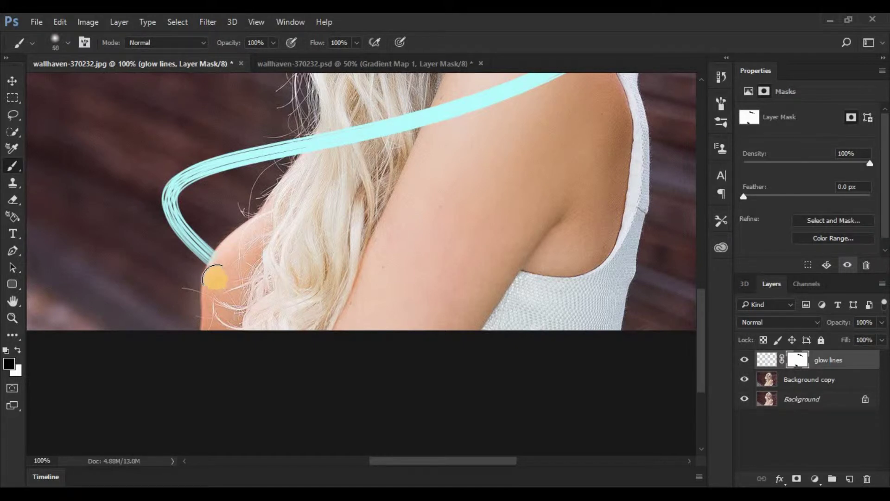
{"action": "key", "text": "]"}
{"action": "left_click_drag", "start_coordinate": [229, 264], "coordinate": [224, 278]}
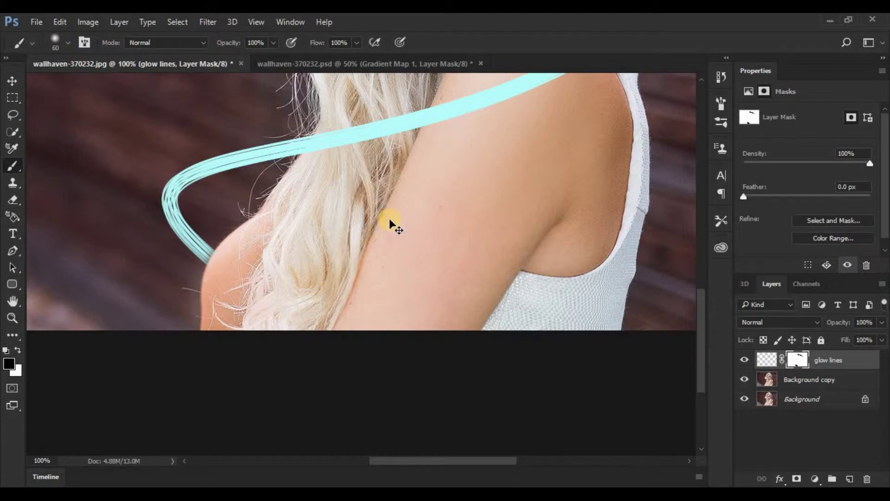
Step: Add an Outer Glow style to the glow lines layer in cyan with Linear Dodge (Add) blending and 100% opacity
{"action": "key", "text": "ctrl+minus"}
{"action": "key", "text": "ctrl+minus"}
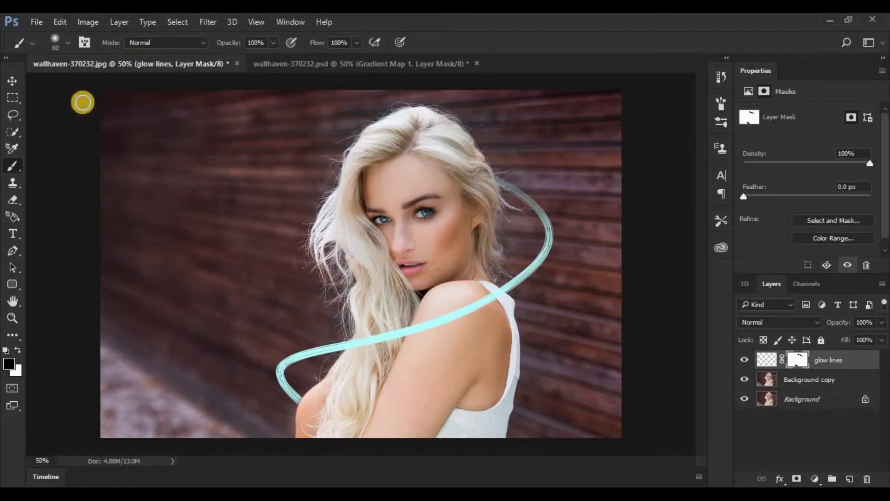
{"action": "left_click", "coordinate": [12, 81]}
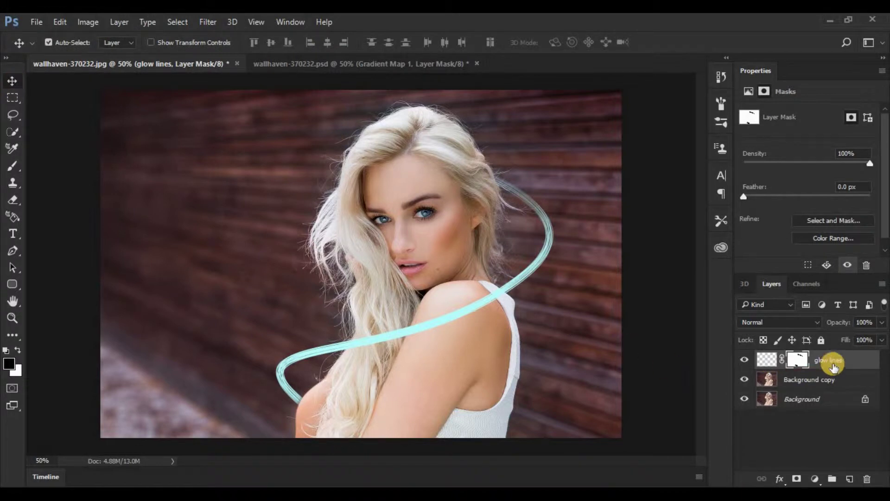
{"action": "left_click", "coordinate": [767, 358]}
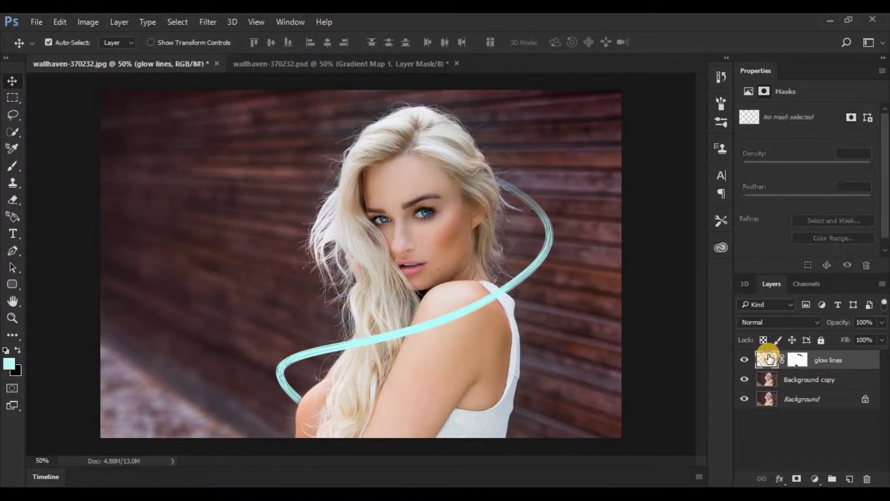
{"action": "left_click", "coordinate": [780, 479]}
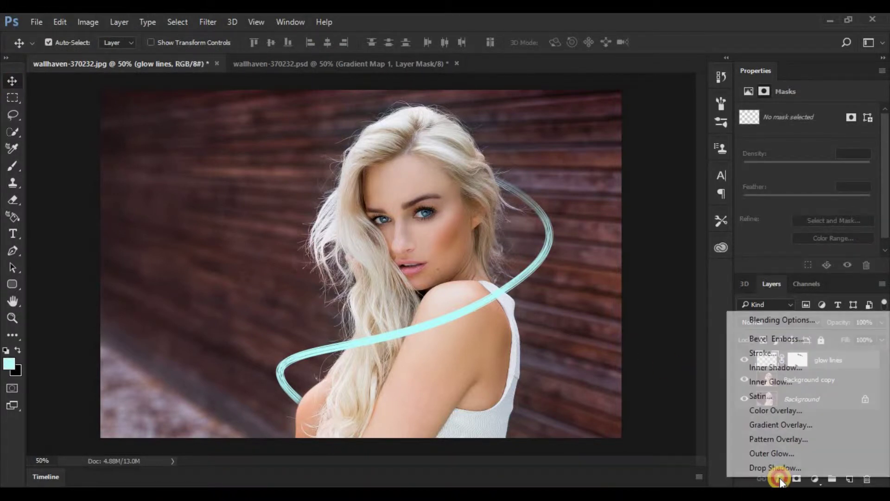
{"action": "left_click", "coordinate": [769, 321]}
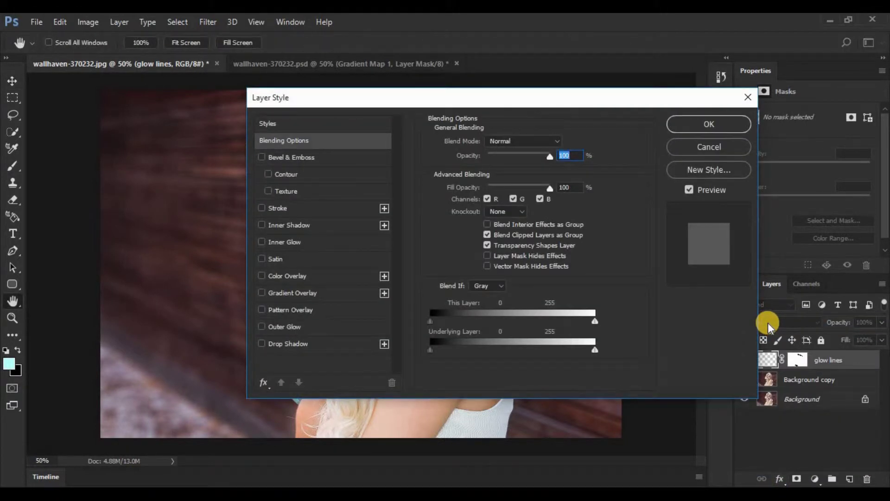
{"action": "left_click_drag", "start_coordinate": [473, 98], "coordinate": [708, 90]}
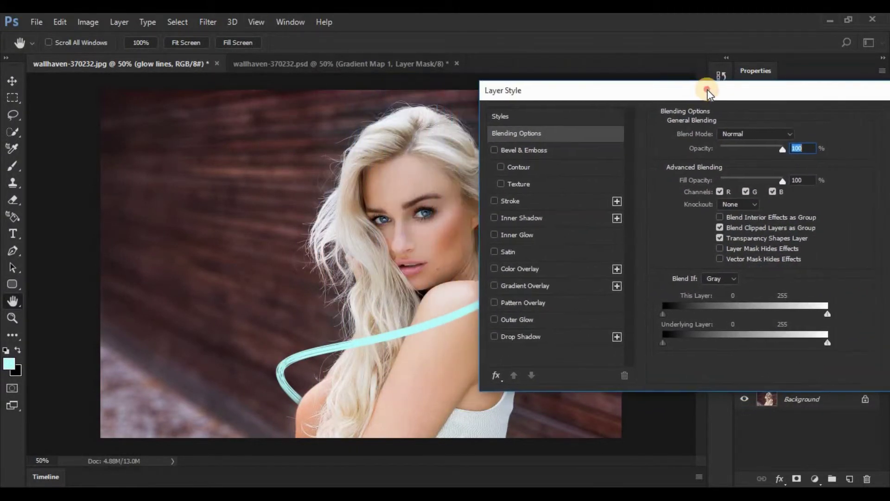
{"action": "left_click", "coordinate": [517, 319]}
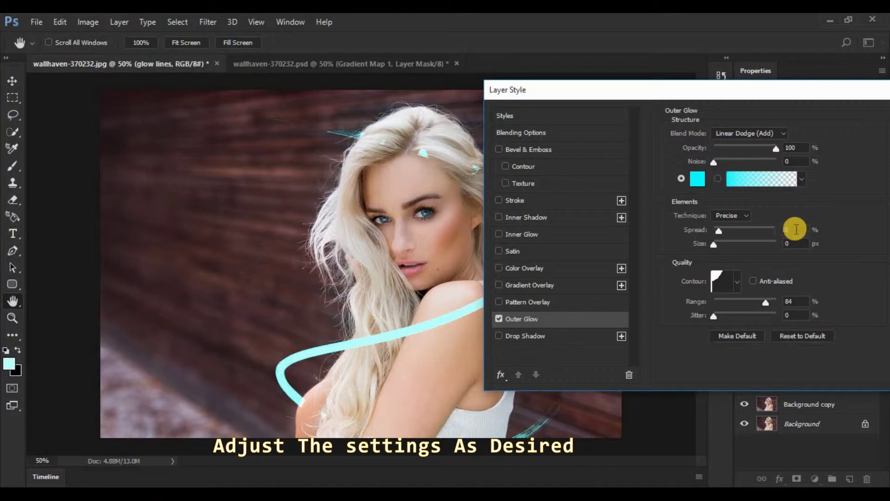
Step: Try other contours for the outer glow, restore the original one, and apply the style with 8% spread, 0 px size and 84% range
{"action": "left_click_drag", "start_coordinate": [792, 229], "coordinate": [775, 254]}
{"action": "left_click", "coordinate": [741, 282]}
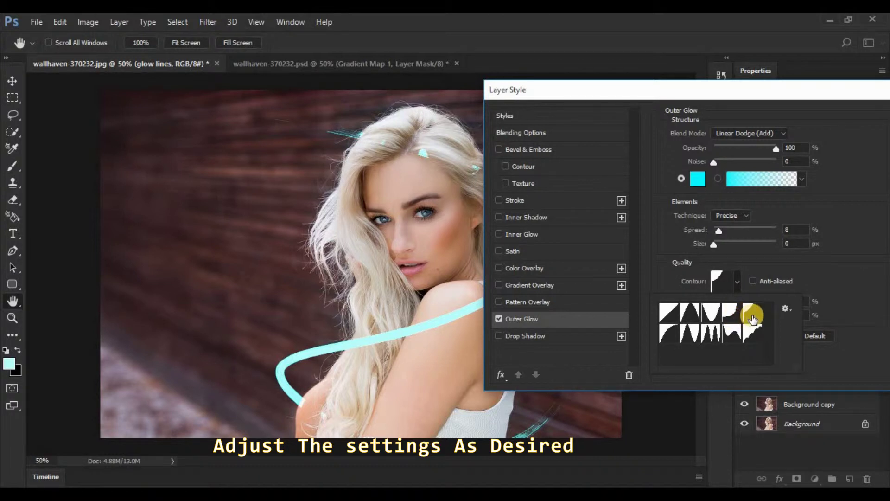
{"action": "left_click", "coordinate": [736, 337]}
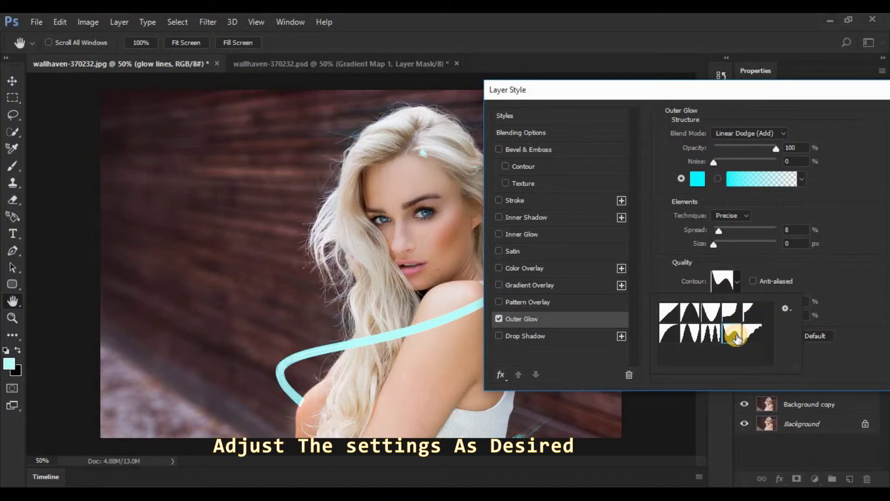
{"action": "left_click", "coordinate": [750, 337]}
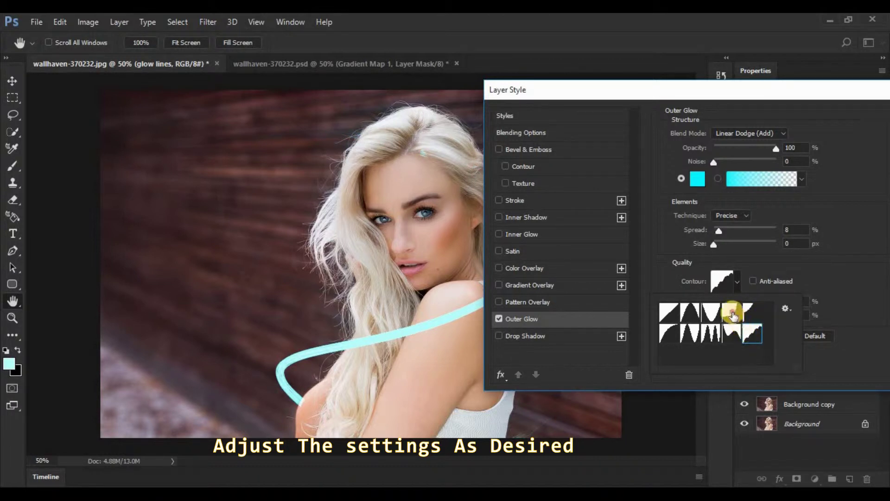
{"action": "left_click", "coordinate": [739, 316]}
{"action": "left_click", "coordinate": [749, 318]}
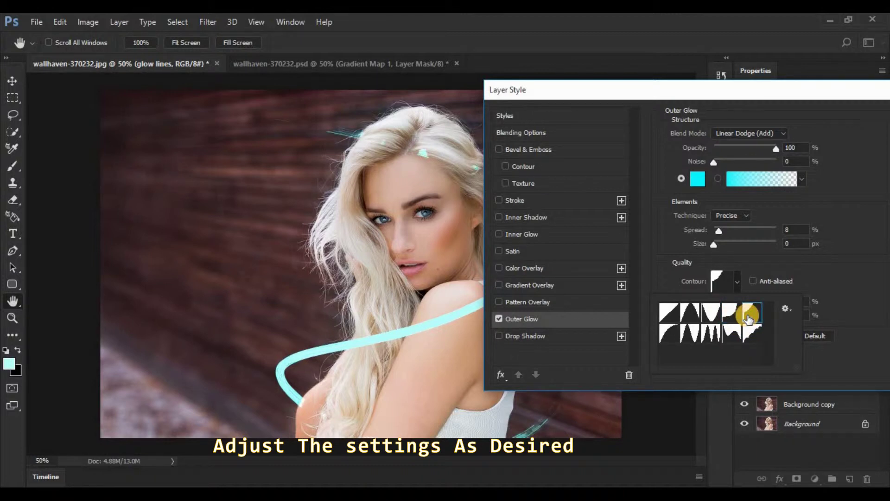
{"action": "mouse_move", "coordinate": [825, 93]}
{"action": "left_mouse_down"}
{"action": "mouse_move", "coordinate": [756, 81]}
{"action": "mouse_move", "coordinate": [731, 102]}
{"action": "left_mouse_up"}
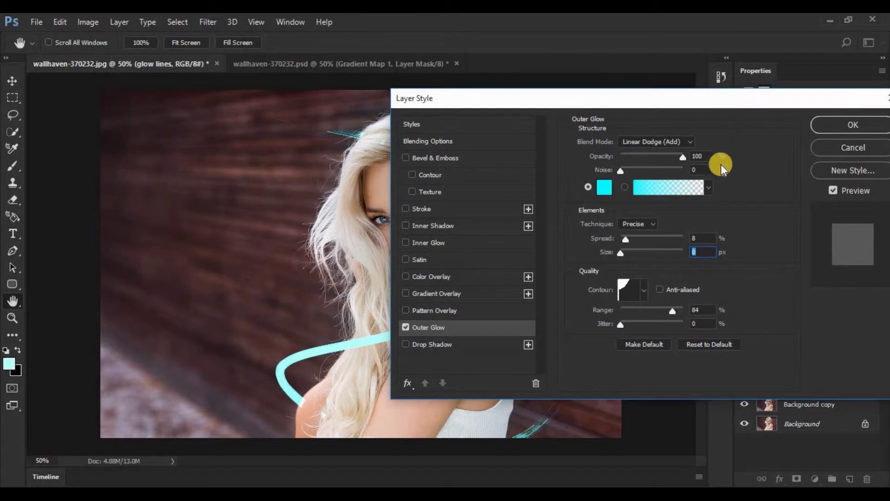
{"action": "left_click", "coordinate": [827, 121]}
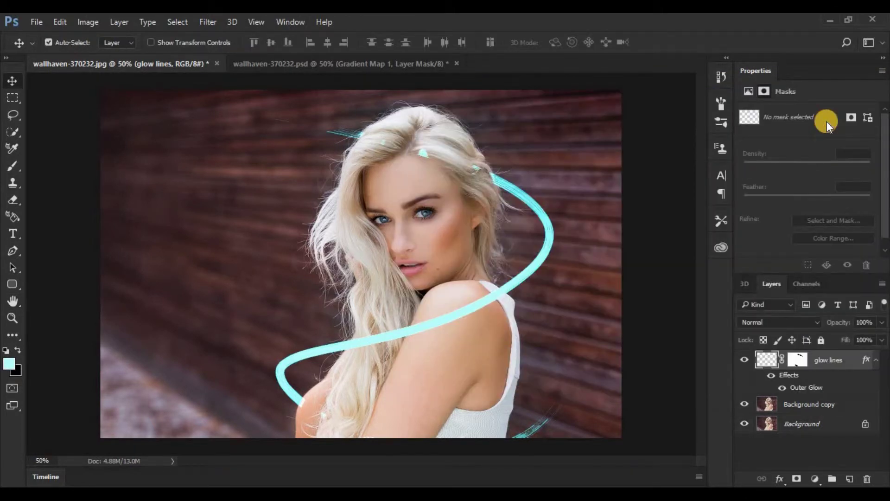
Step: Paint black on the glow lines layer mask with the 50 px brush to hide the leftover cyan fragments over the hair
{"action": "left_click", "coordinate": [796, 360]}
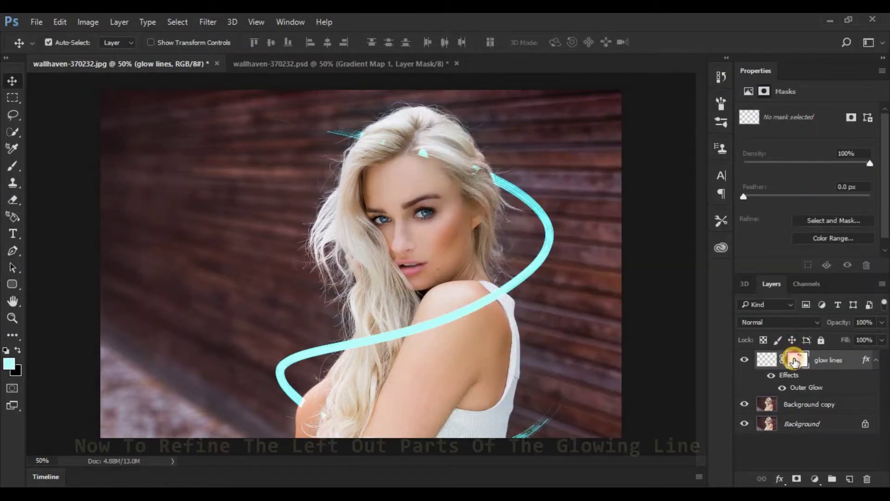
{"action": "key", "text": "ctrl+plus"}
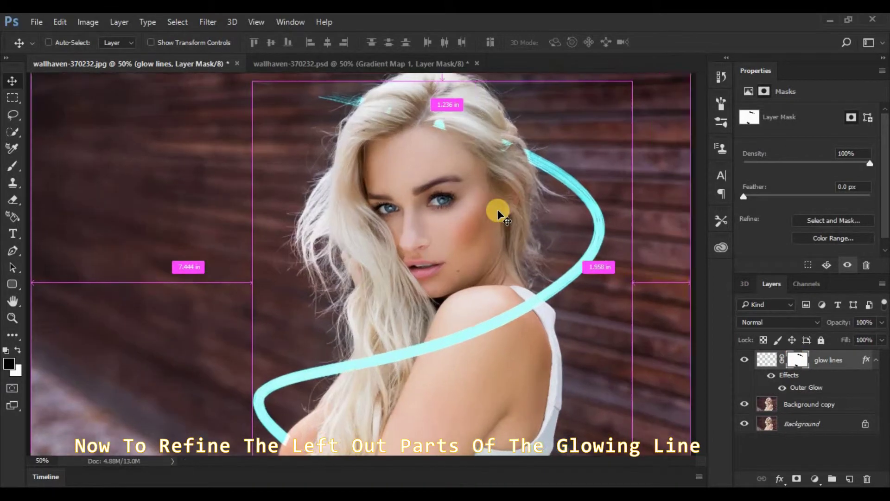
{"action": "key", "text": "ctrl+plus"}
{"action": "key", "text": "ctrl+plus"}
{"action": "left_click_drag", "start_coordinate": [546, 132], "coordinate": [473, 278]}
{"action": "left_click_drag", "start_coordinate": [503, 135], "coordinate": [423, 318]}
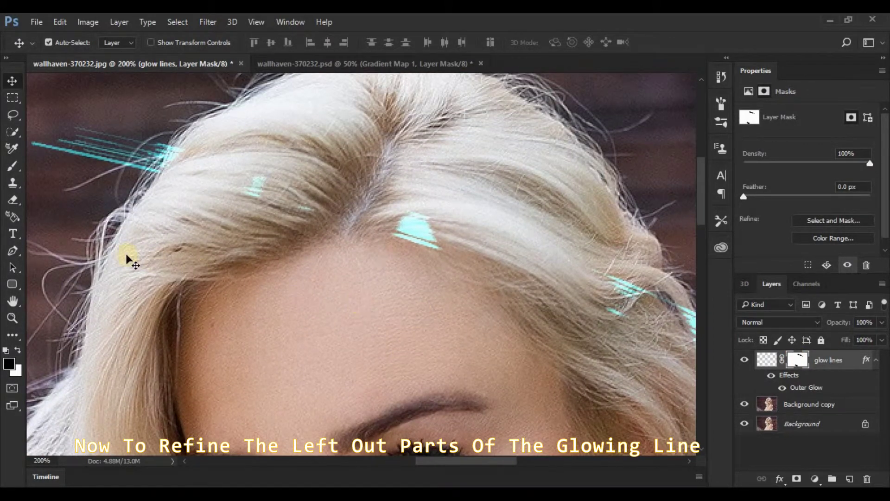
{"action": "left_click", "coordinate": [12, 166]}
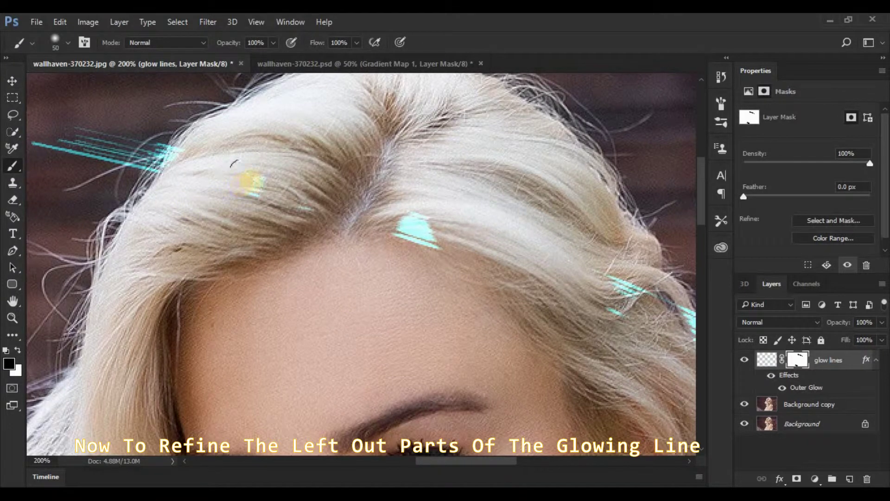
{"action": "mouse_move", "coordinate": [268, 193]}
{"action": "left_mouse_down"}
{"action": "mouse_move", "coordinate": [289, 217]}
{"action": "mouse_move", "coordinate": [408, 223]}
{"action": "mouse_move", "coordinate": [415, 236]}
{"action": "mouse_move", "coordinate": [420, 226]}
{"action": "mouse_move", "coordinate": [436, 251]}
{"action": "left_mouse_up"}
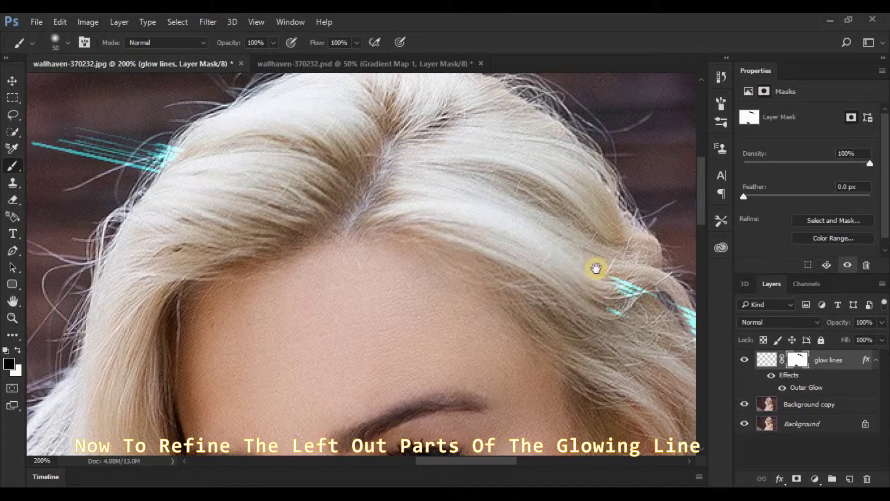
{"action": "mouse_move", "coordinate": [596, 268]}
{"action": "left_mouse_down"}
{"action": "mouse_move", "coordinate": [495, 232]}
{"action": "mouse_move", "coordinate": [317, 193]}
{"action": "mouse_move", "coordinate": [353, 226]}
{"action": "mouse_move", "coordinate": [381, 229]}
{"action": "mouse_move", "coordinate": [400, 248]}
{"action": "mouse_move", "coordinate": [397, 263]}
{"action": "mouse_move", "coordinate": [403, 241]}
{"action": "mouse_move", "coordinate": [403, 286]}
{"action": "left_mouse_up"}
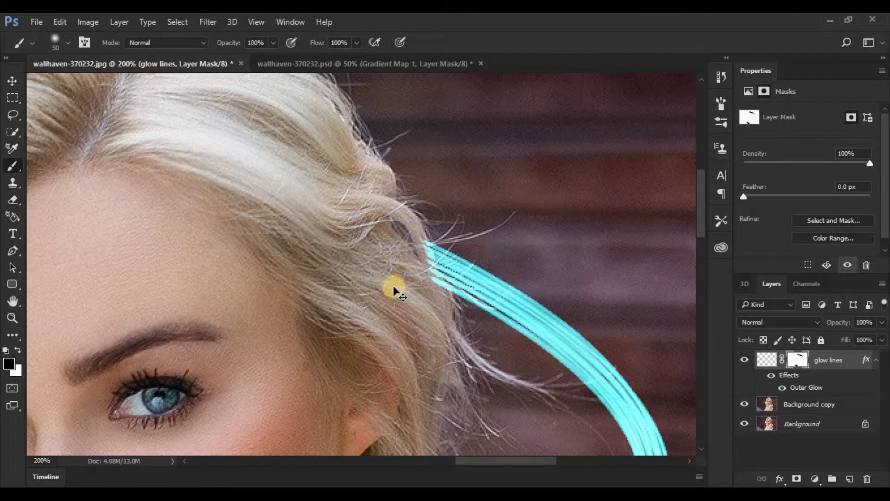
Step: Trim the lower end of the line on the layer mask where it meets the edge of the far arm
{"action": "key", "text": "ctrl+minus"}
{"action": "key", "text": "ctrl+minus"}
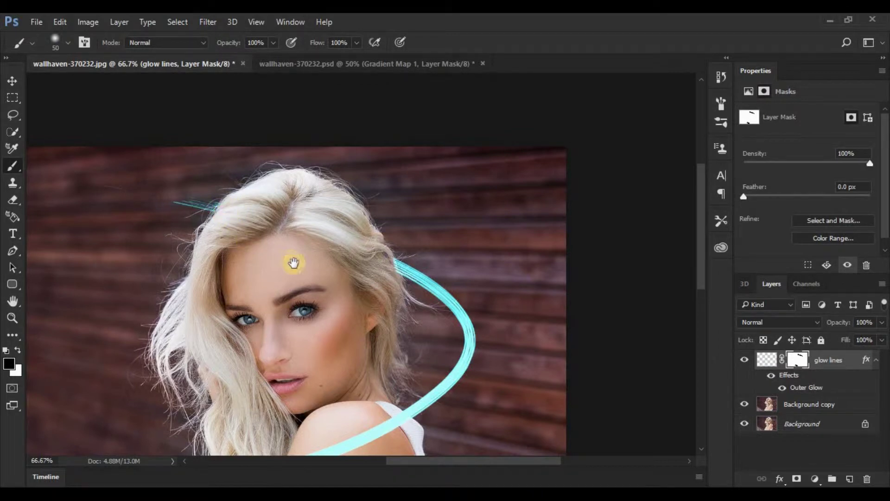
{"action": "left_click_drag", "start_coordinate": [294, 263], "coordinate": [318, 149]}
{"action": "left_click_drag", "start_coordinate": [294, 298], "coordinate": [336, 191]}
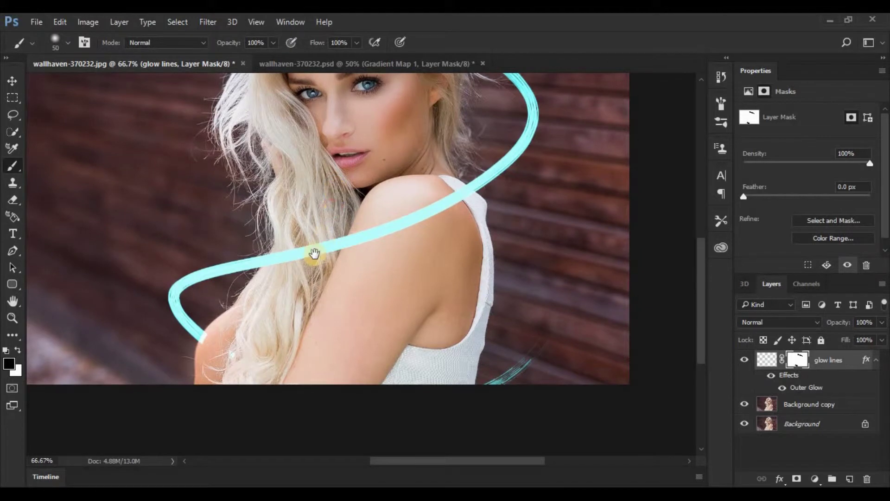
{"action": "left_click_drag", "start_coordinate": [315, 253], "coordinate": [356, 226]}
{"action": "key", "text": "ctrl+plus"}
{"action": "key", "text": "ctrl+plus"}
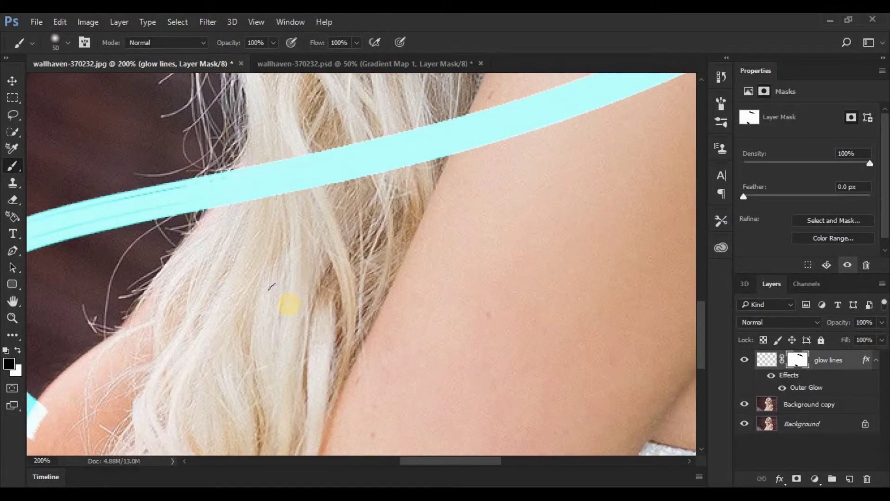
{"action": "left_click_drag", "start_coordinate": [284, 301], "coordinate": [428, 188]}
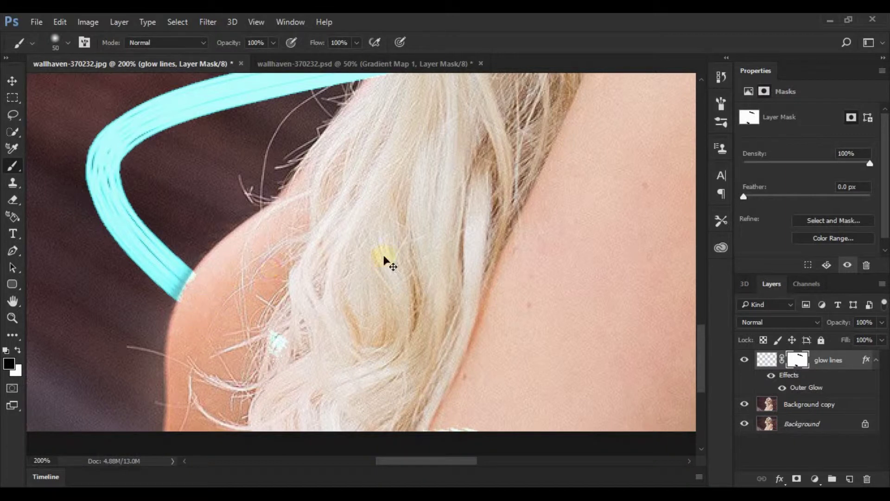
{"action": "key", "text": "ctrl+minus"}
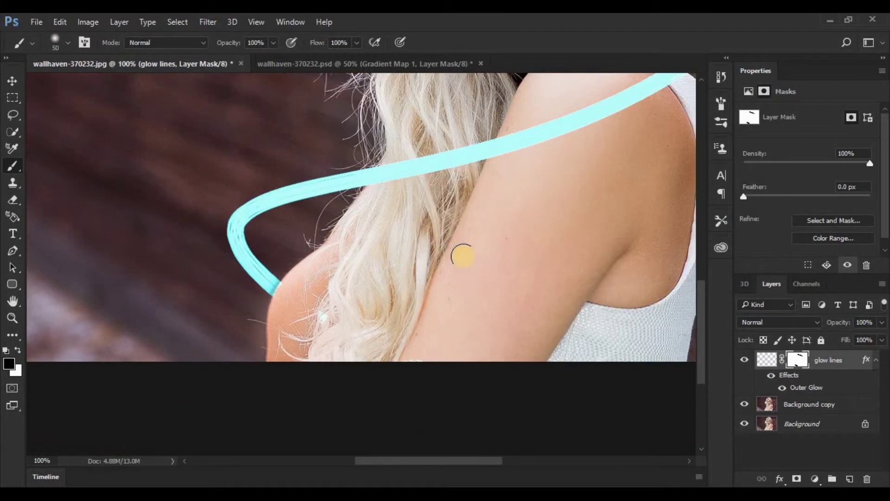
{"action": "left_click_drag", "start_coordinate": [462, 254], "coordinate": [332, 244]}
{"action": "left_click_drag", "start_coordinate": [447, 213], "coordinate": [383, 368]}
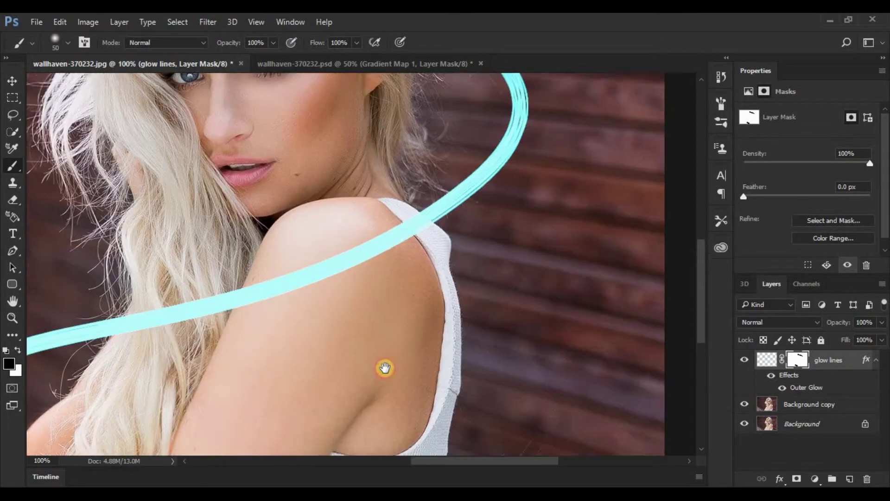
{"action": "key", "text": "ctrl+minus"}
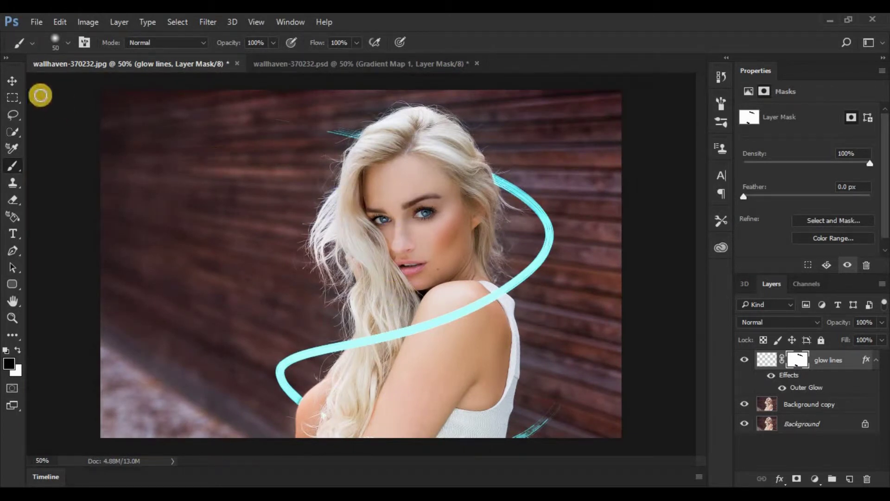
Step: Add a Black & White adjustment layer directly above the Background copy layer
{"action": "left_click", "coordinate": [12, 80]}
{"action": "left_click", "coordinate": [826, 362]}
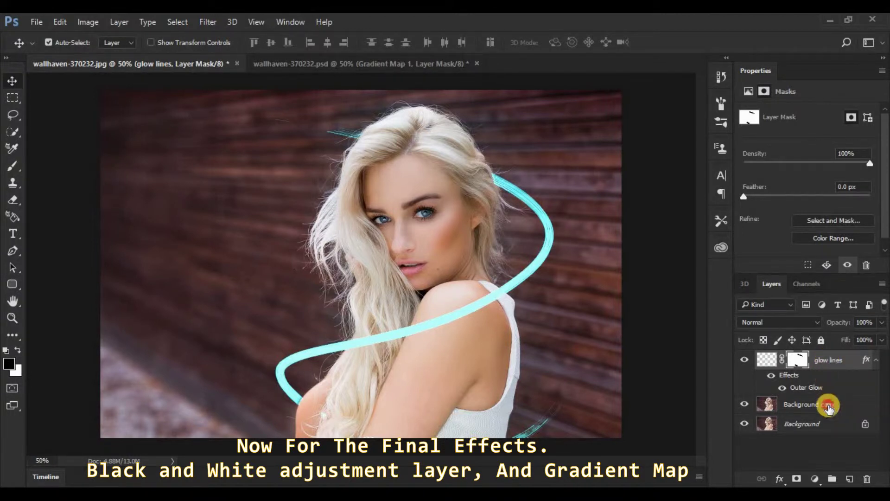
{"action": "left_click", "coordinate": [826, 404]}
{"action": "left_click", "coordinate": [814, 479]}
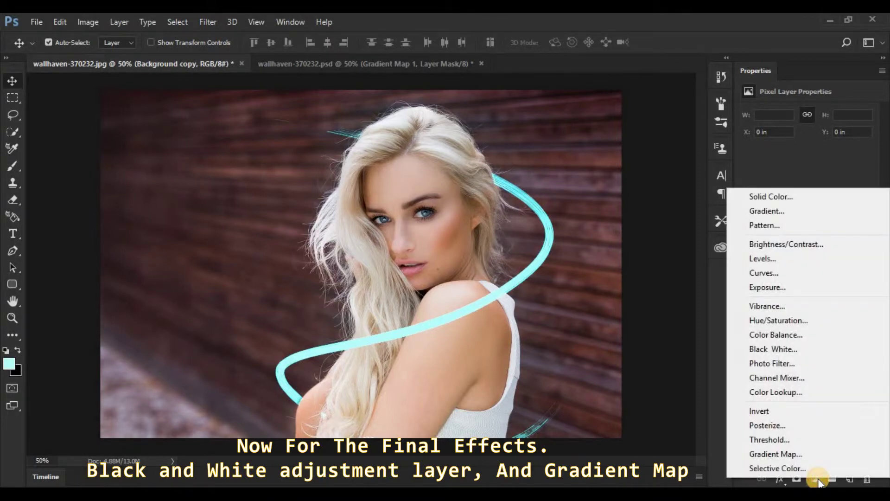
{"action": "left_click", "coordinate": [797, 352]}
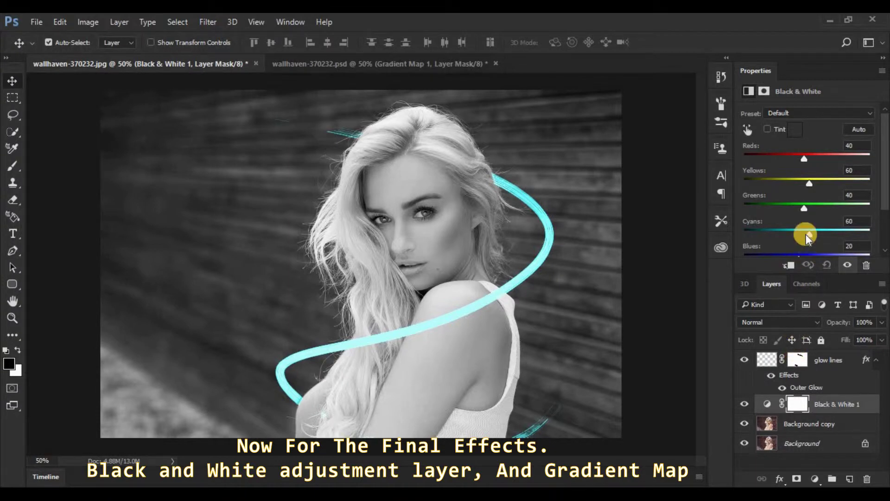
Step: Add a Gradient Map adjustment layer above Black & White 1 and set the gradient's first color stop to dark brown 291405
{"action": "left_click", "coordinate": [816, 478]}
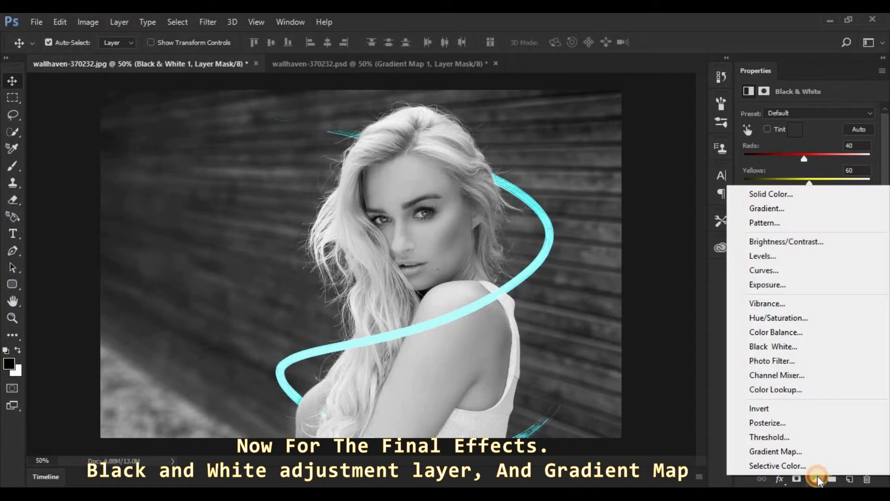
{"action": "left_click", "coordinate": [814, 449]}
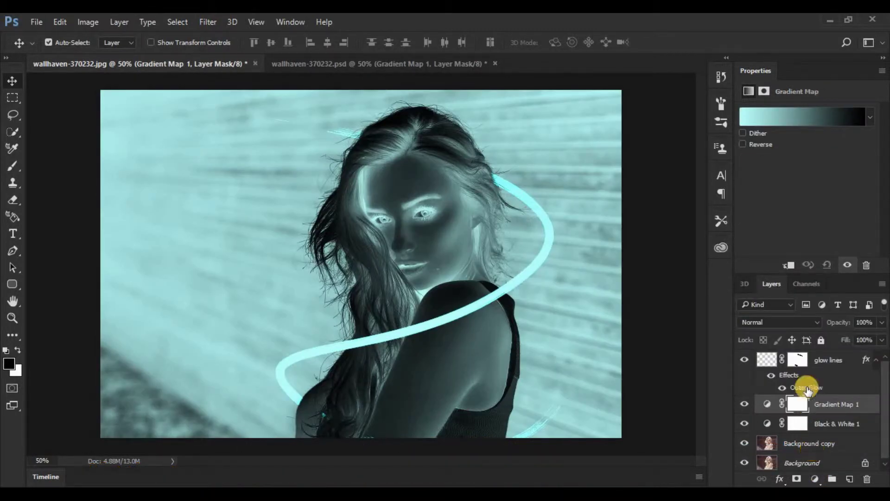
{"action": "left_click", "coordinate": [796, 121]}
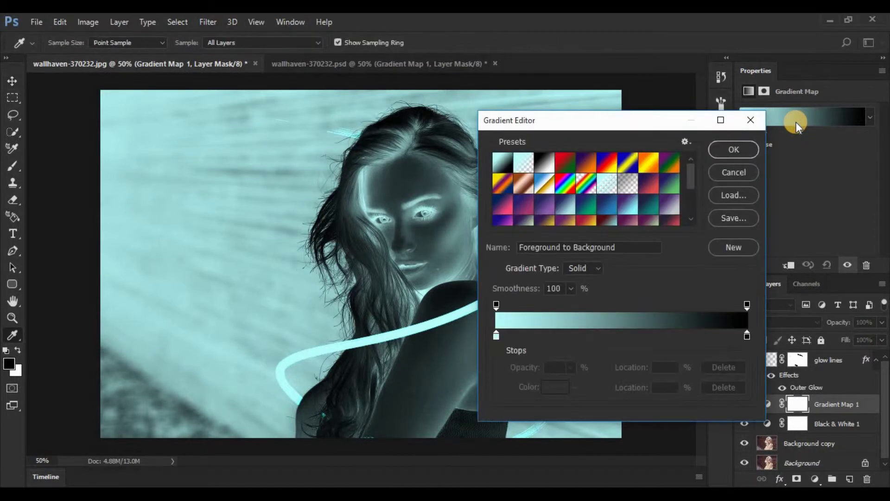
{"action": "left_click", "coordinate": [497, 337]}
{"action": "left_click", "coordinate": [549, 388]}
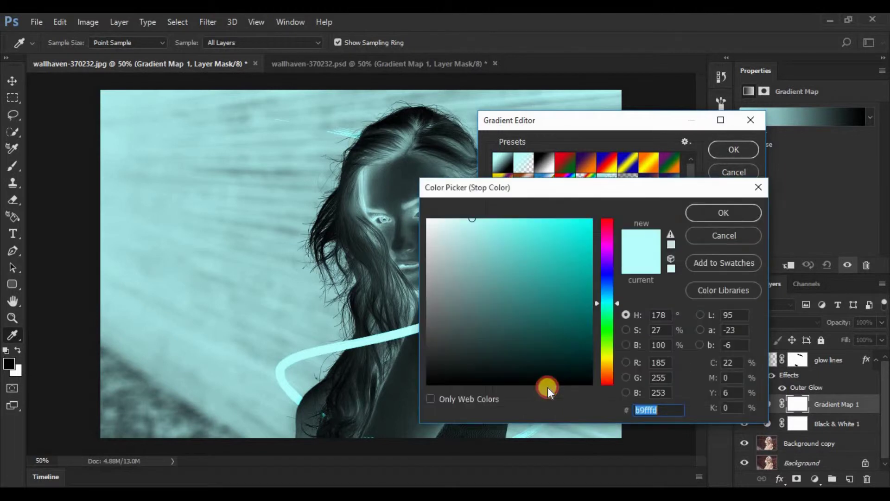
{"action": "left_click_drag", "start_coordinate": [603, 354], "coordinate": [573, 358]}
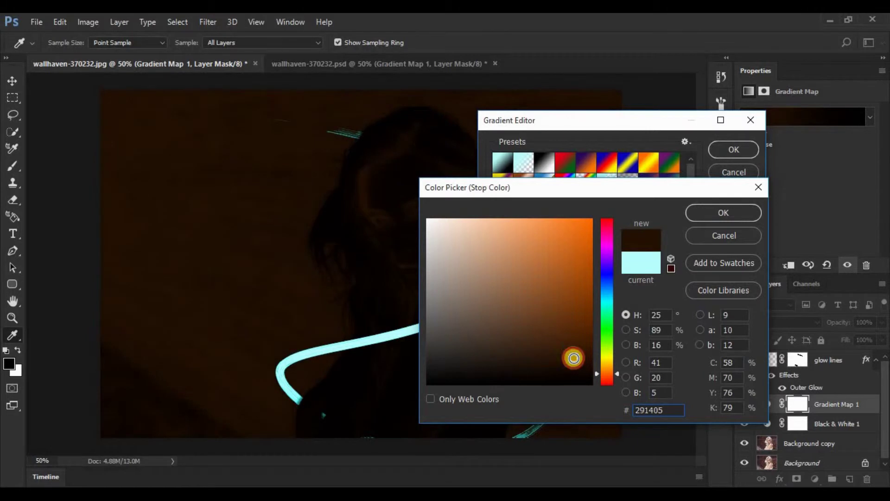
{"action": "left_click", "coordinate": [724, 214]}
Step: Set the gradient's end color stop to light orange ffba88 and apply the gradient
{"action": "left_click", "coordinate": [747, 335]}
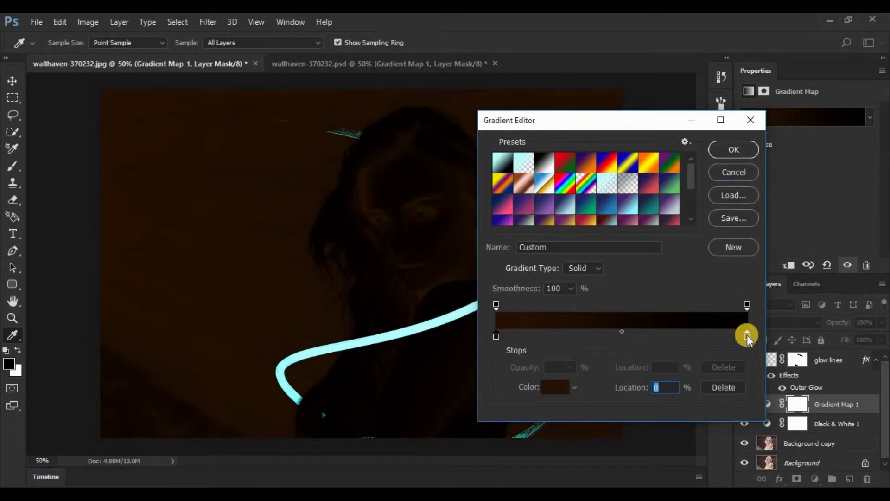
{"action": "left_click", "coordinate": [556, 388]}
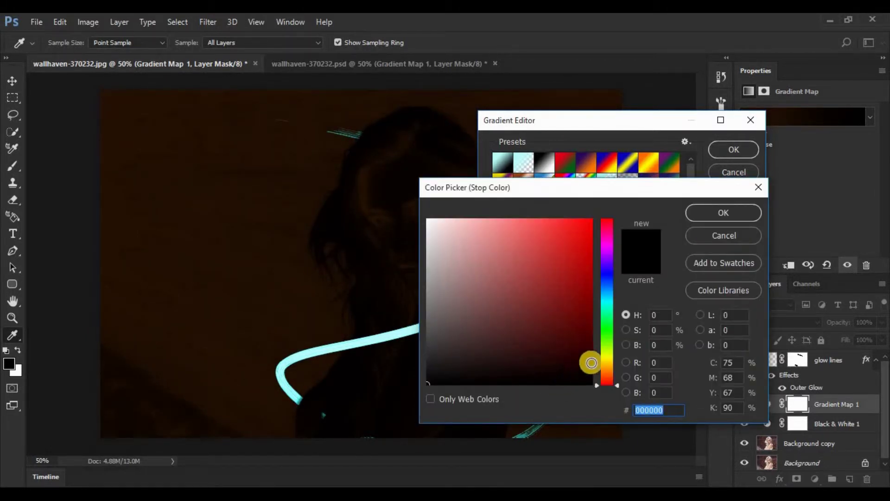
{"action": "left_click_drag", "start_coordinate": [604, 372], "coordinate": [604, 371]}
{"action": "left_click", "coordinate": [572, 333]}
{"action": "left_click_drag", "start_coordinate": [571, 333], "coordinate": [506, 222]}
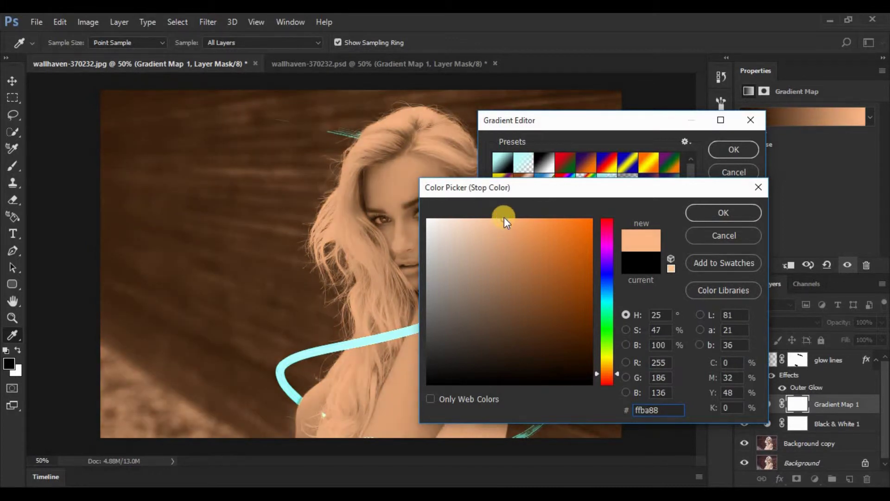
{"action": "left_click", "coordinate": [717, 208]}
{"action": "left_click", "coordinate": [725, 148]}
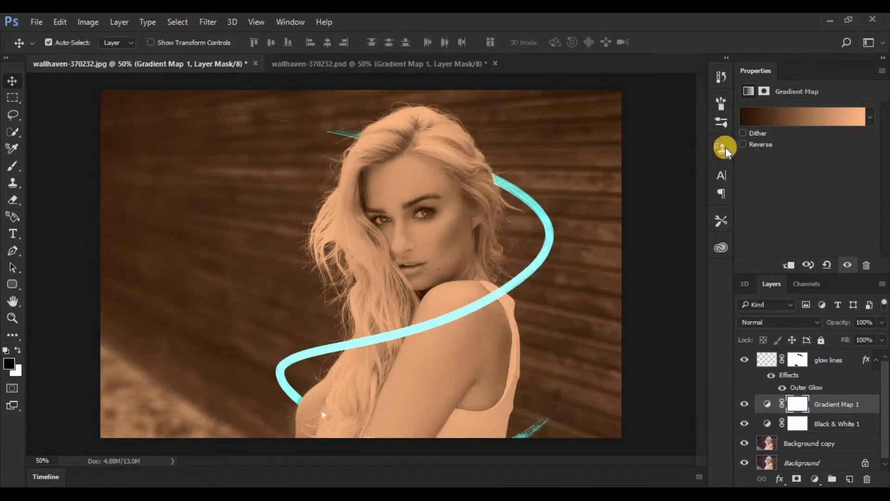
Step: Set the Gradient Map layer to Overlay blending after trying Reverse, and compare the image with the Black & White layer hidden and shown
{"action": "left_click", "coordinate": [742, 143]}
{"action": "left_click", "coordinate": [742, 143]}
{"action": "left_click", "coordinate": [782, 321]}
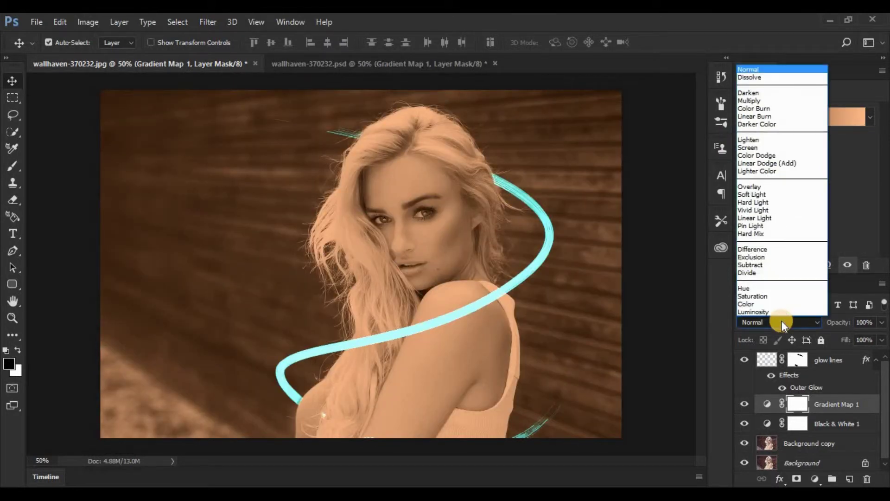
{"action": "left_click", "coordinate": [763, 185]}
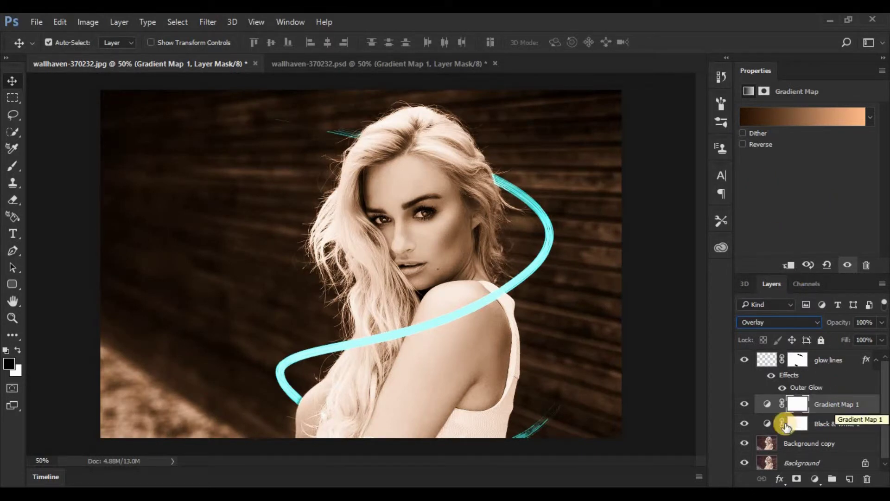
{"action": "left_click", "coordinate": [743, 424]}
{"action": "left_click", "coordinate": [743, 423]}
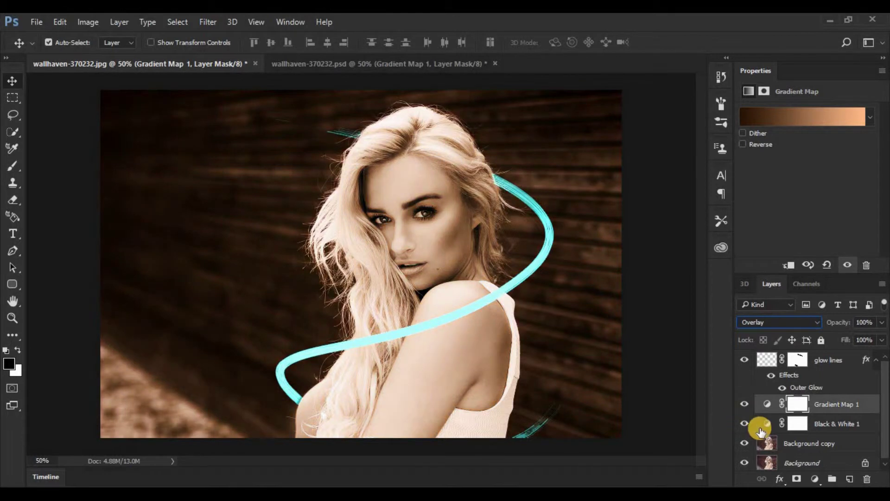
Step: Move the dark brown stop of the Gradient Map to a location of 19% and apply the gradient
{"action": "left_click", "coordinate": [852, 405]}
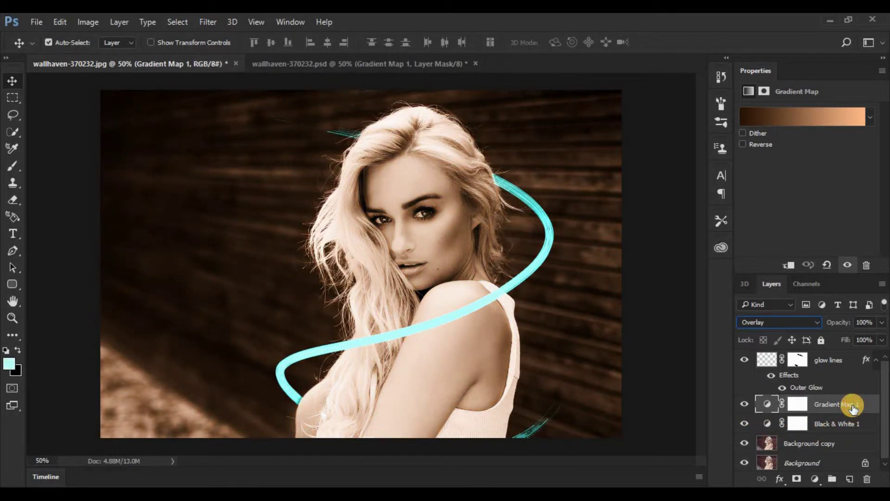
{"action": "left_click", "coordinate": [799, 119]}
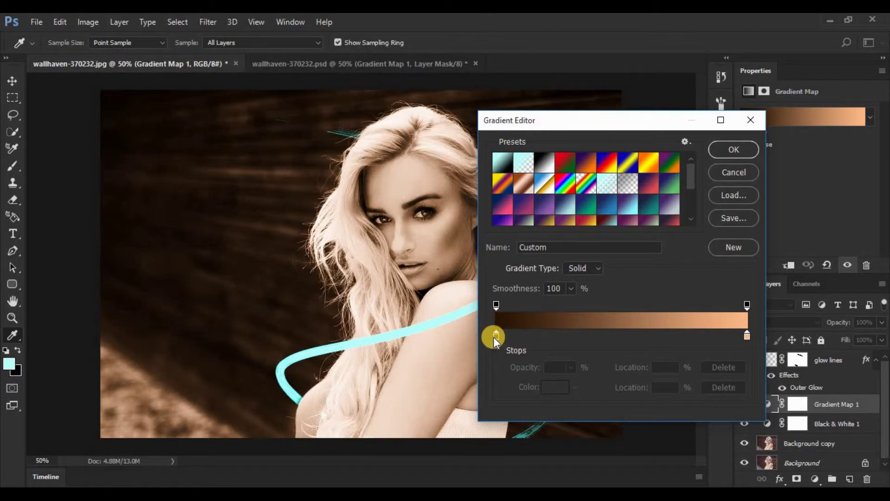
{"action": "left_click_drag", "start_coordinate": [495, 336], "coordinate": [544, 338]}
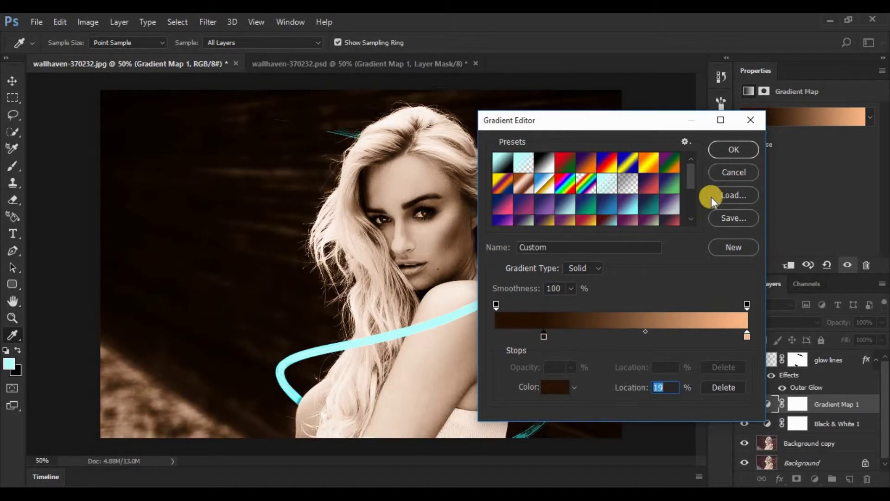
{"action": "left_click", "coordinate": [735, 150]}
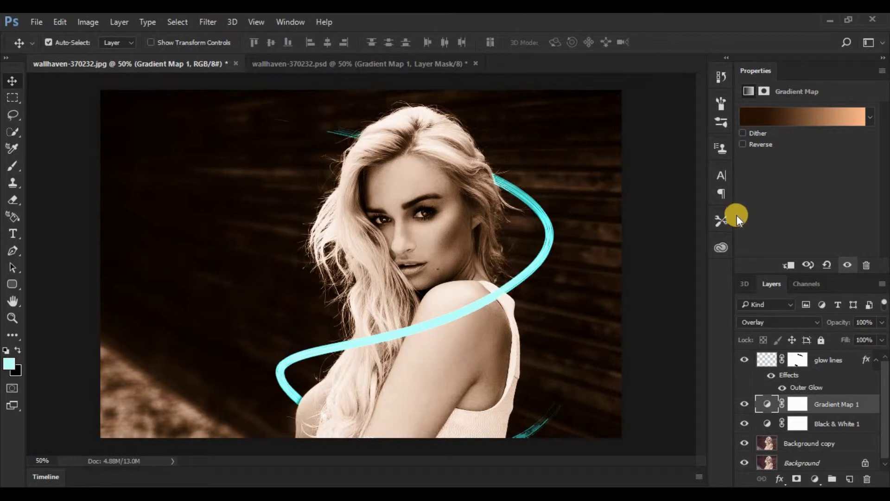
Step: Lower the Gradient Map layer's opacity to 90%
{"action": "left_click", "coordinate": [881, 323]}
{"action": "left_click_drag", "start_coordinate": [879, 341], "coordinate": [875, 341]}
{"action": "left_click", "coordinate": [848, 232]}
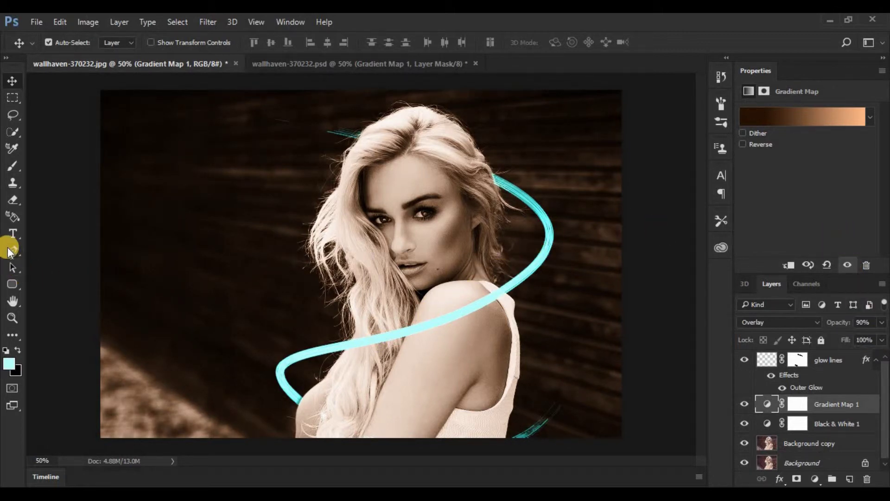
Step: Add the text NEON LINES in 60 pt Myriad Pro above the glow lines layer and move it fully inside the photo's dark upper-left area
{"action": "left_click", "coordinate": [833, 361]}
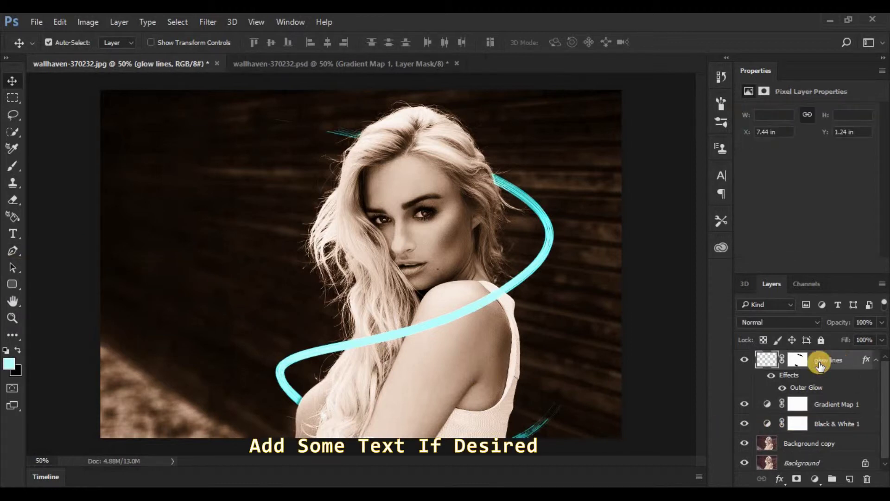
{"action": "left_click", "coordinate": [12, 233]}
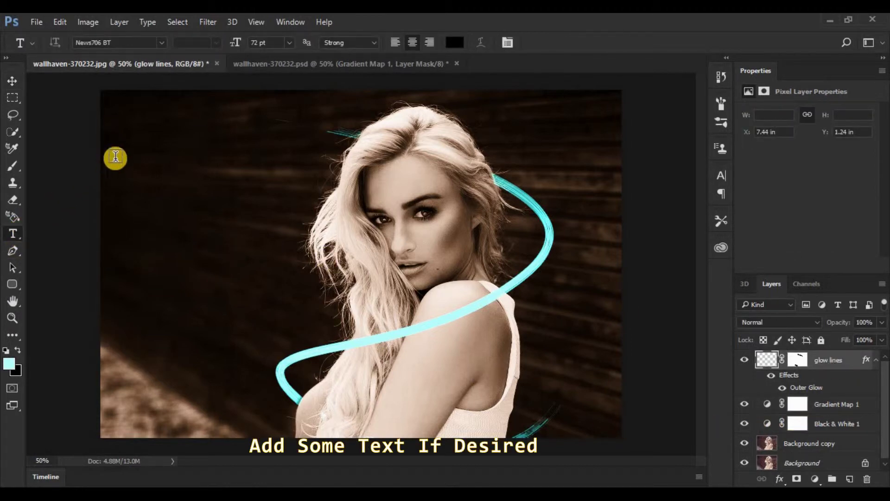
{"action": "left_click", "coordinate": [132, 147]}
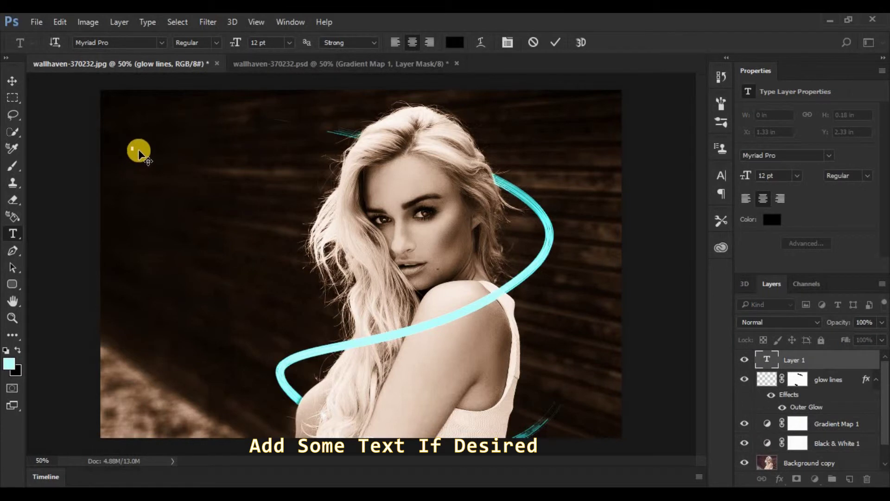
{"action": "left_click", "coordinate": [290, 42]}
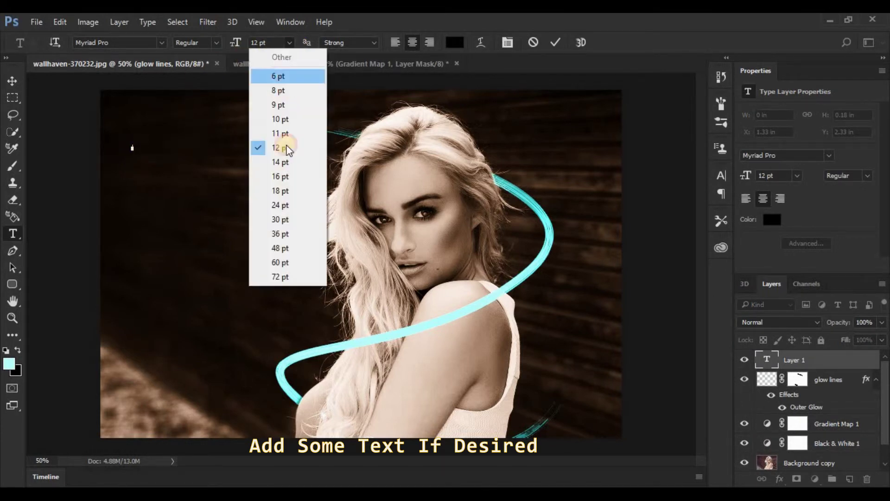
{"action": "left_click", "coordinate": [275, 259]}
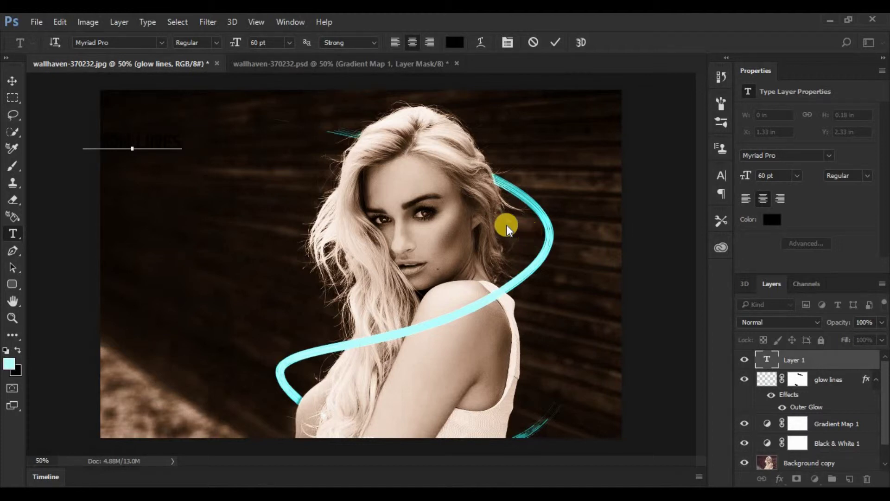
{"action": "left_click", "coordinate": [11, 81]}
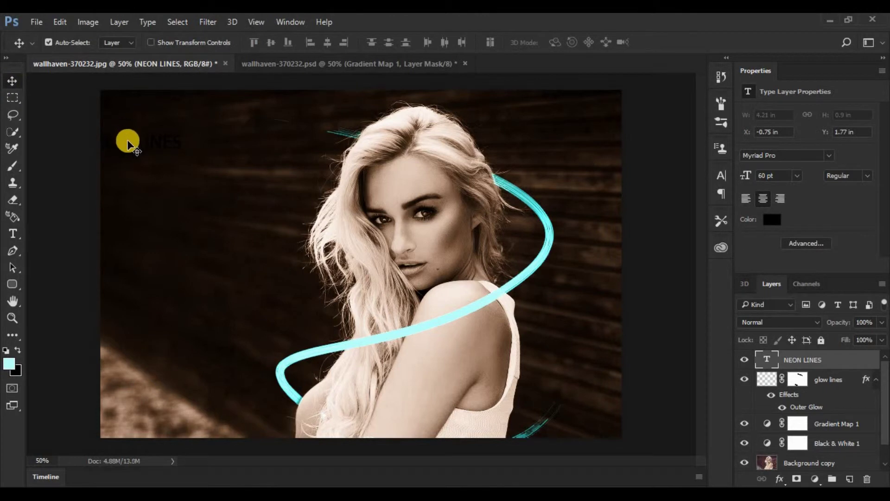
{"action": "left_click_drag", "start_coordinate": [129, 144], "coordinate": [184, 151]}
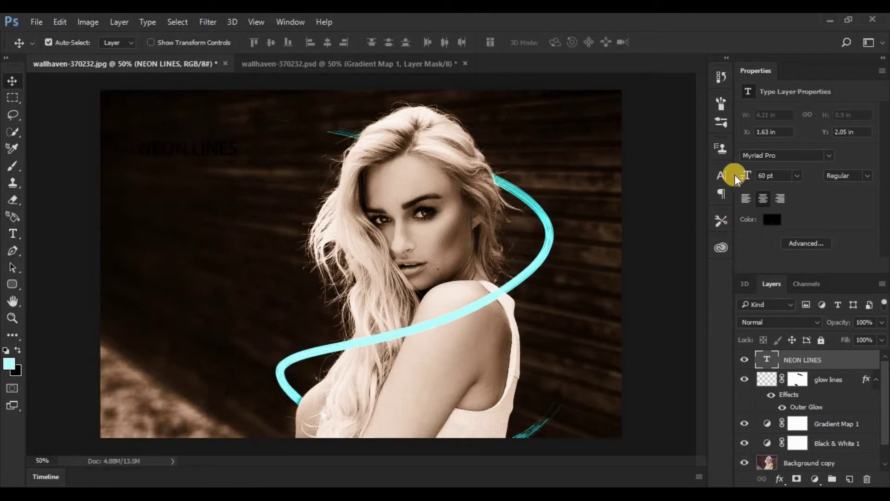
Step: Set the NEON LINES text color to a bright turquoise with a hue of 174°
{"action": "left_click", "coordinate": [718, 171]}
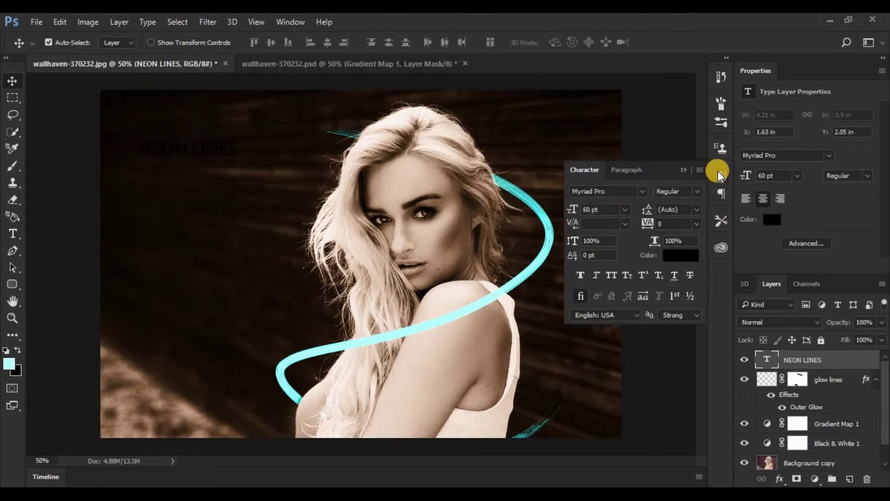
{"action": "left_click", "coordinate": [685, 253]}
{"action": "mouse_move", "coordinate": [551, 267]}
{"action": "left_mouse_down"}
{"action": "mouse_move", "coordinate": [447, 234]}
{"action": "mouse_move", "coordinate": [419, 212]}
{"action": "left_mouse_up"}
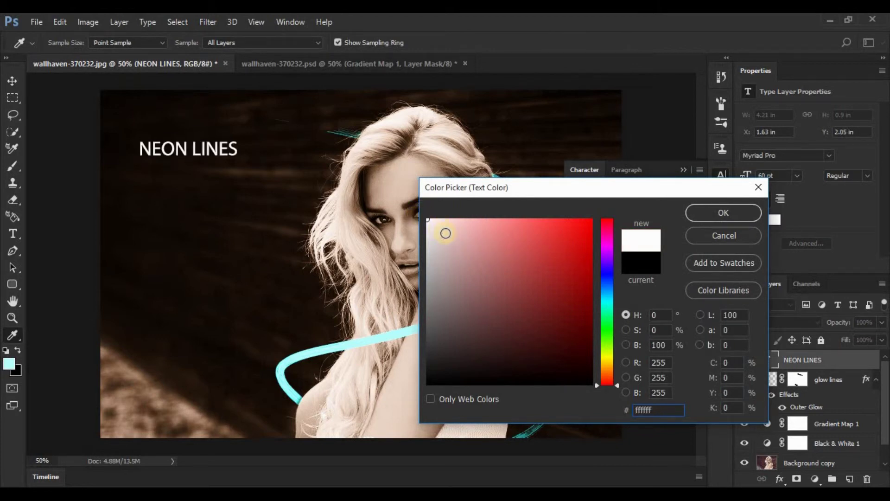
{"action": "left_click_drag", "start_coordinate": [611, 312], "coordinate": [610, 304]}
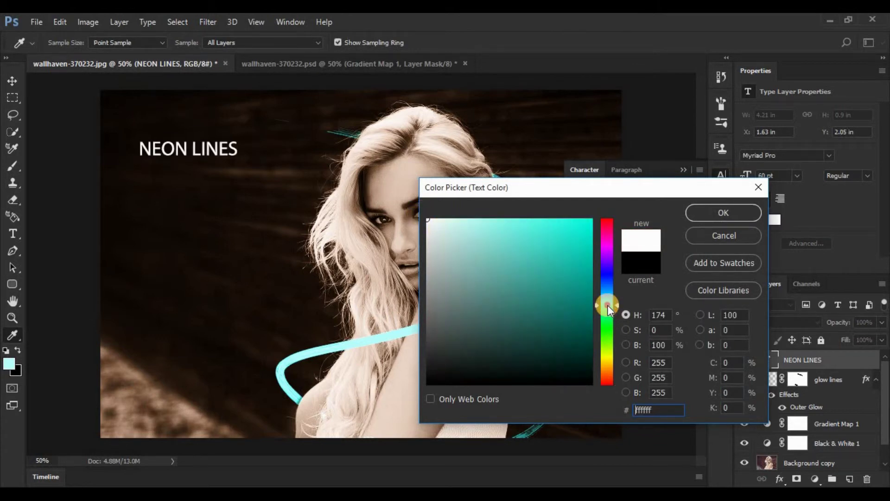
{"action": "mouse_move", "coordinate": [549, 257]}
{"action": "left_mouse_down"}
{"action": "mouse_move", "coordinate": [543, 215]}
{"action": "mouse_move", "coordinate": [541, 230]}
{"action": "mouse_move", "coordinate": [491, 226]}
{"action": "mouse_move", "coordinate": [479, 216]}
{"action": "left_mouse_up"}
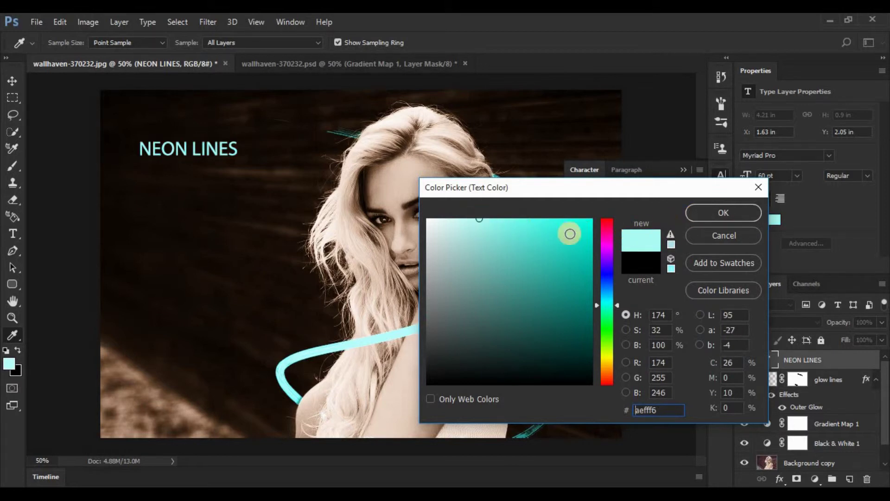
{"action": "mouse_move", "coordinate": [534, 224]}
{"action": "left_mouse_down"}
{"action": "mouse_move", "coordinate": [556, 210]}
{"action": "mouse_move", "coordinate": [566, 214]}
{"action": "left_mouse_up"}
{"action": "left_click", "coordinate": [697, 211]}
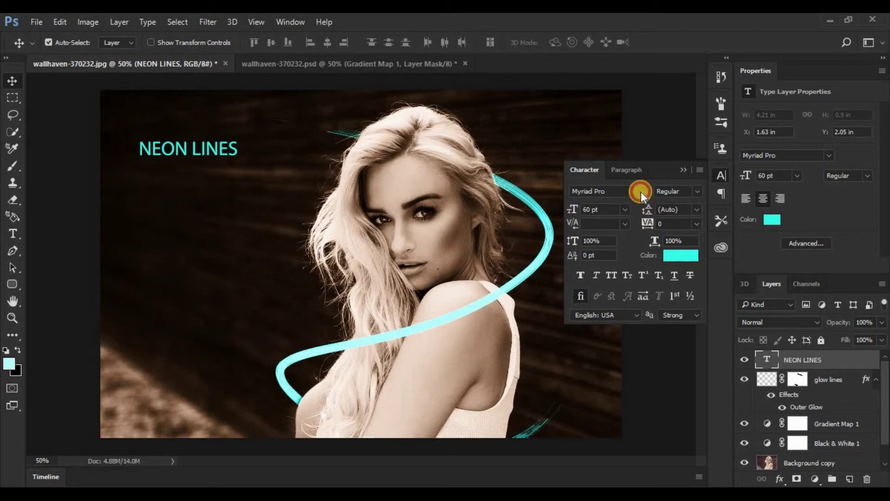
Step: Set the NEON LINES text to the Marquee Moon font at 130 pt and move it slightly down beside the woman's head
{"action": "left_click", "coordinate": [641, 191]}
{"action": "scroll", "coordinate": [640, 191], "scroll_direction": "down", "scroll_amount": 10}
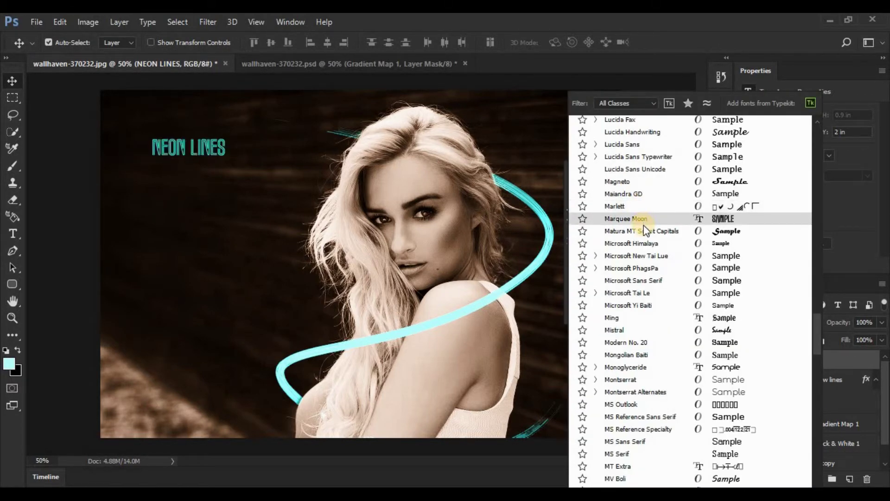
{"action": "left_click", "coordinate": [644, 223]}
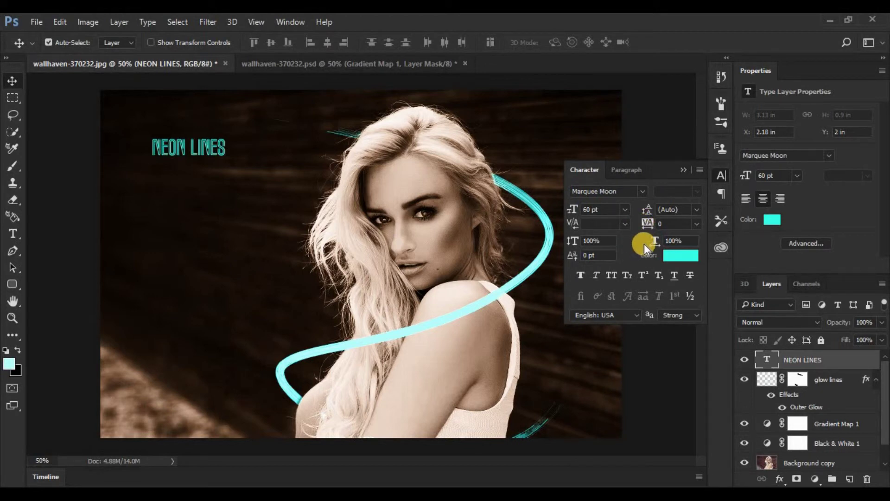
{"action": "left_click_drag", "start_coordinate": [567, 211], "coordinate": [576, 212]}
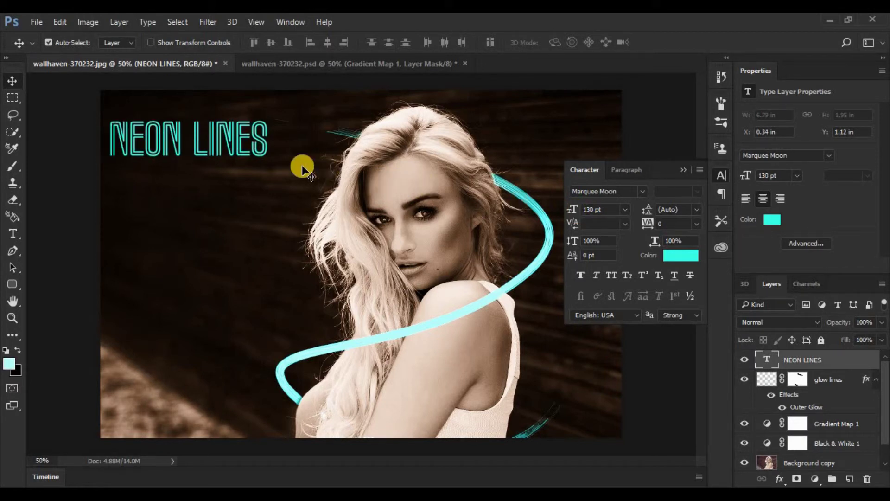
{"action": "left_click_drag", "start_coordinate": [243, 157], "coordinate": [252, 194]}
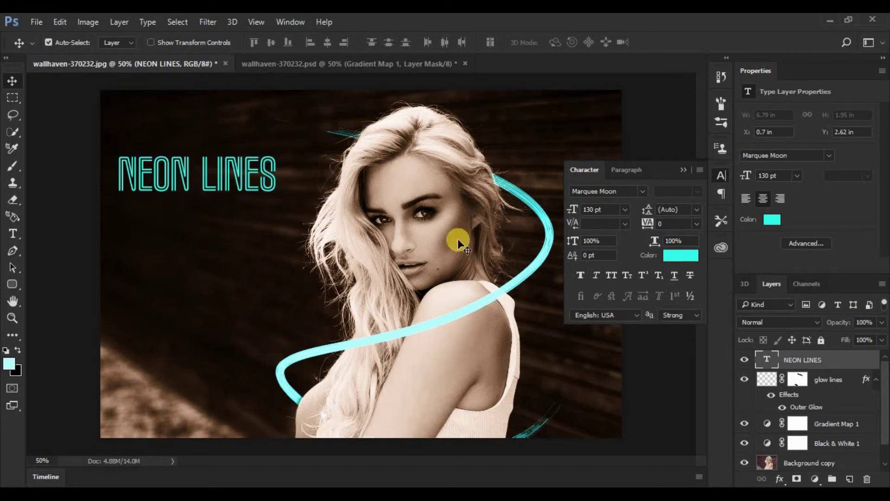
Step: Set the NEON LINES text color to the brown 95755c sampled from the photo's background
{"action": "left_click", "coordinate": [578, 274]}
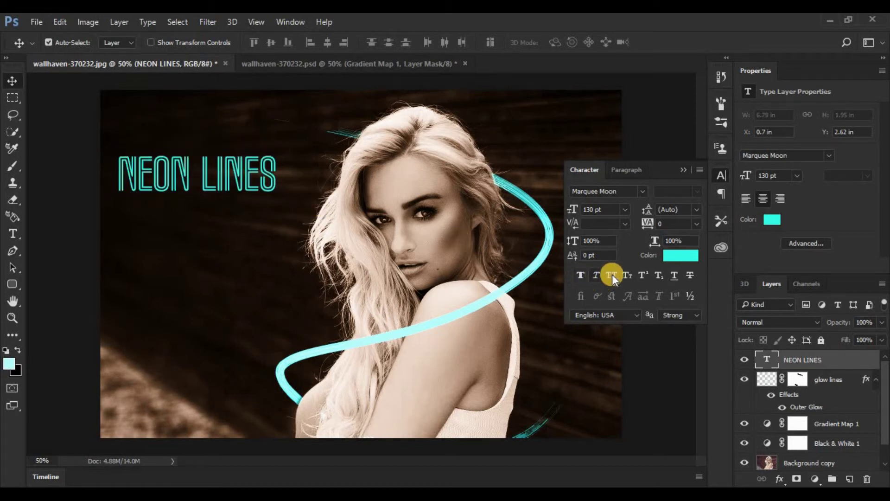
{"action": "left_click", "coordinate": [686, 259]}
{"action": "left_click_drag", "start_coordinate": [576, 284], "coordinate": [427, 287]}
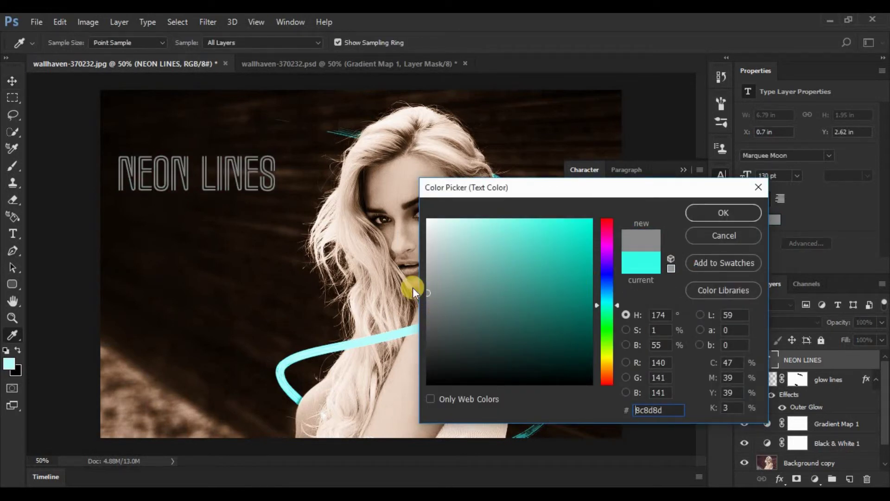
{"action": "left_click", "coordinate": [271, 299]}
{"action": "left_click_drag", "start_coordinate": [271, 299], "coordinate": [137, 394]}
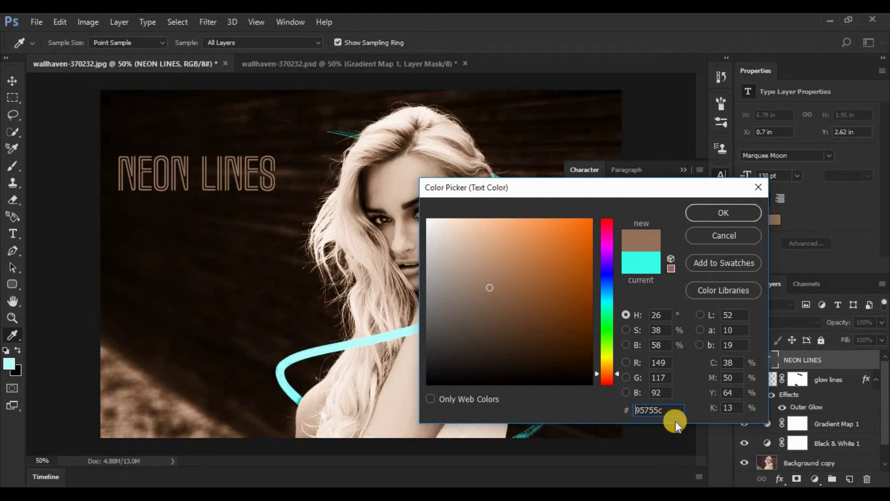
{"action": "left_click_drag", "start_coordinate": [663, 410], "coordinate": [620, 409]}
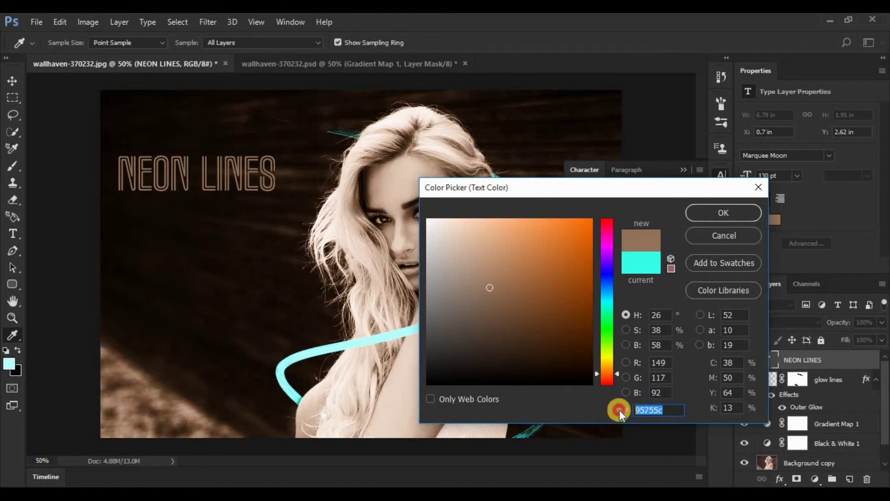
{"action": "left_click", "coordinate": [725, 212]}
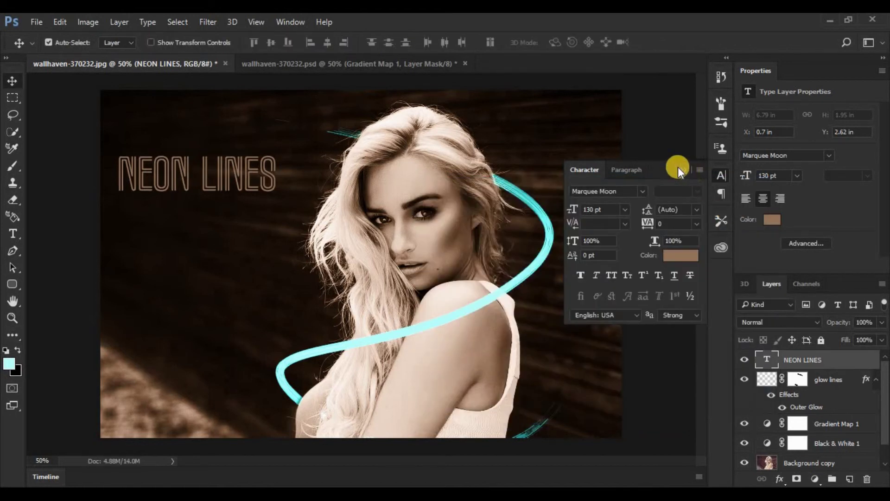
{"action": "left_click", "coordinate": [681, 169]}
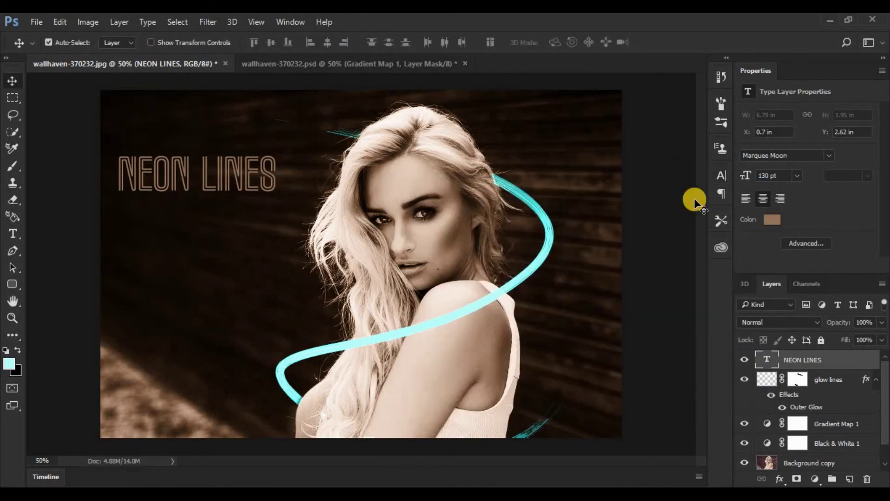
Step: Add a Multiply Drop Shadow to the NEON LINES text with 40% opacity, 6 px distance, 15% spread and 7 px size
{"action": "left_click", "coordinate": [779, 478]}
{"action": "left_click", "coordinate": [779, 468]}
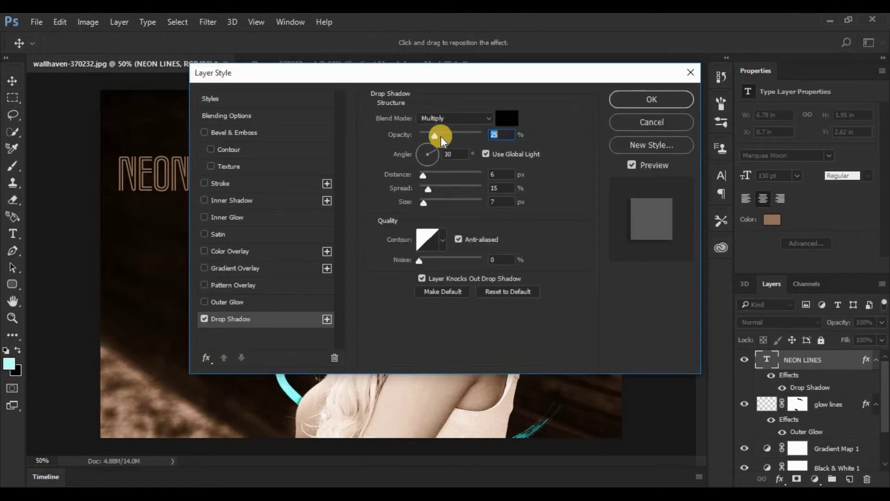
{"action": "left_click", "coordinate": [500, 174]}
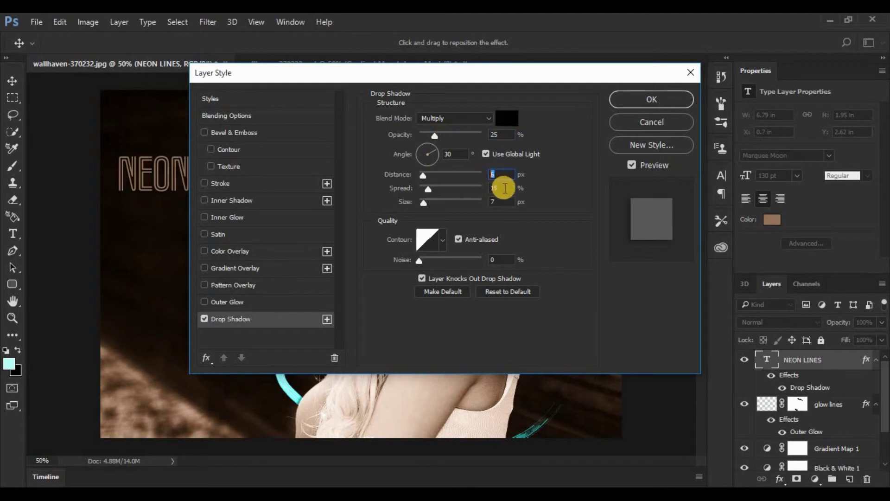
{"action": "left_click", "coordinate": [486, 200]}
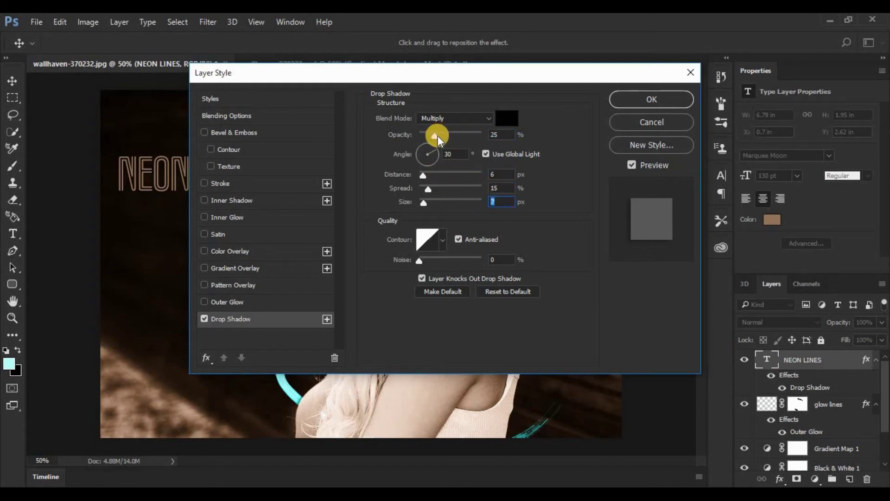
{"action": "left_click_drag", "start_coordinate": [435, 135], "coordinate": [445, 137]}
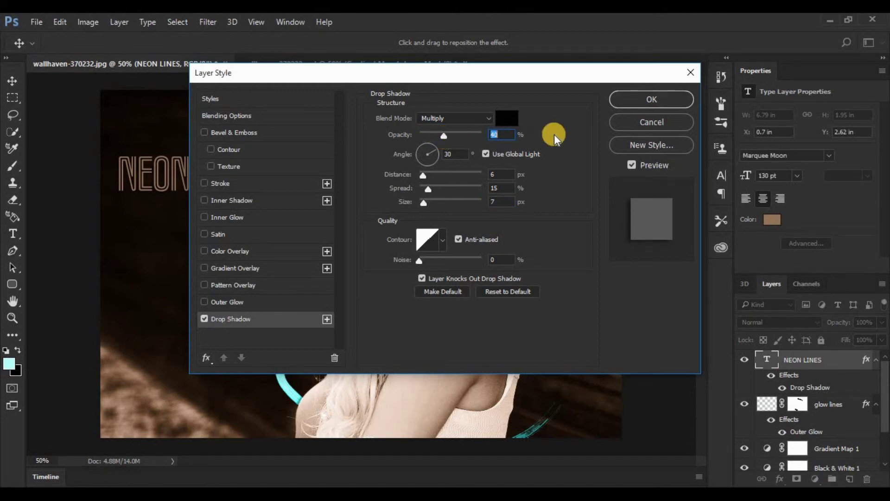
Step: Apply the text's layer style with only the Drop Shadow after trying and switching off Outer Glow, and select the Background copy layer
{"action": "left_click", "coordinate": [246, 304]}
{"action": "left_click_drag", "start_coordinate": [421, 84], "coordinate": [590, 83]}
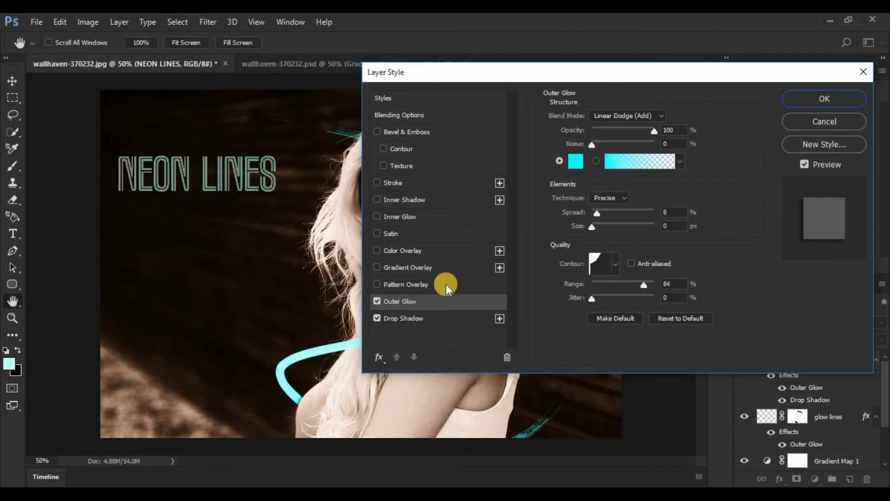
{"action": "left_click", "coordinate": [389, 300]}
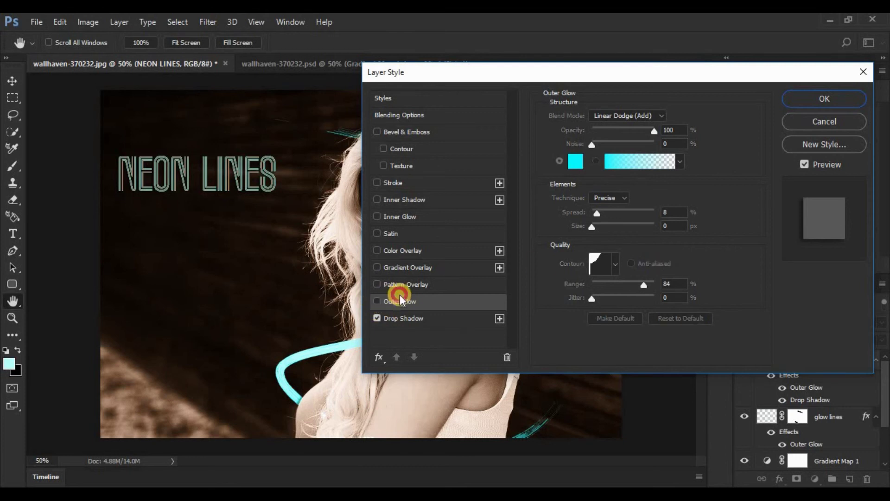
{"action": "left_click", "coordinate": [824, 99]}
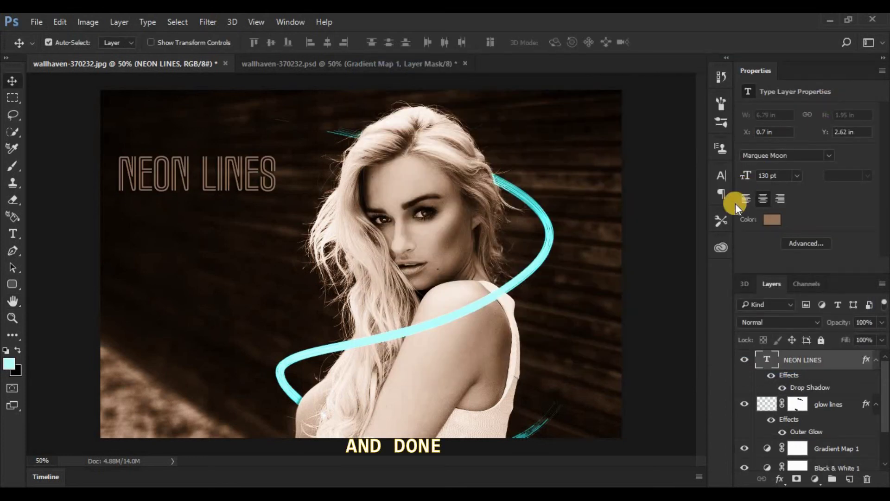
{"action": "left_click", "coordinate": [357, 260]}
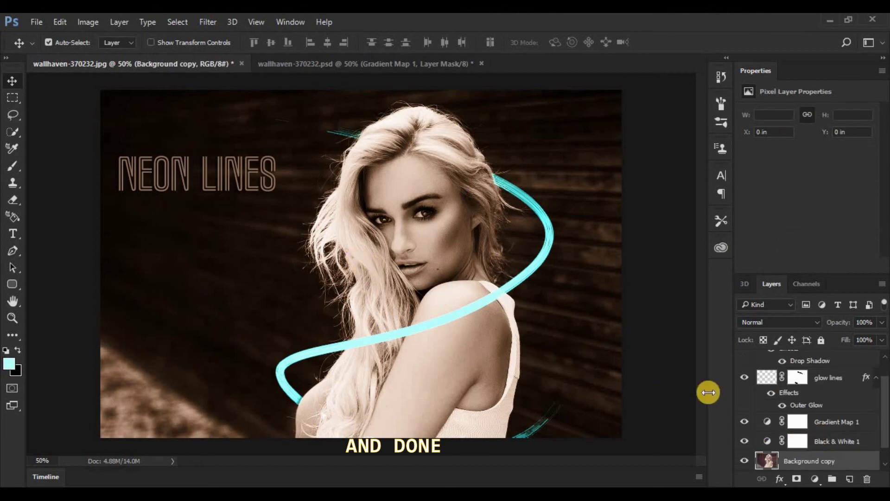